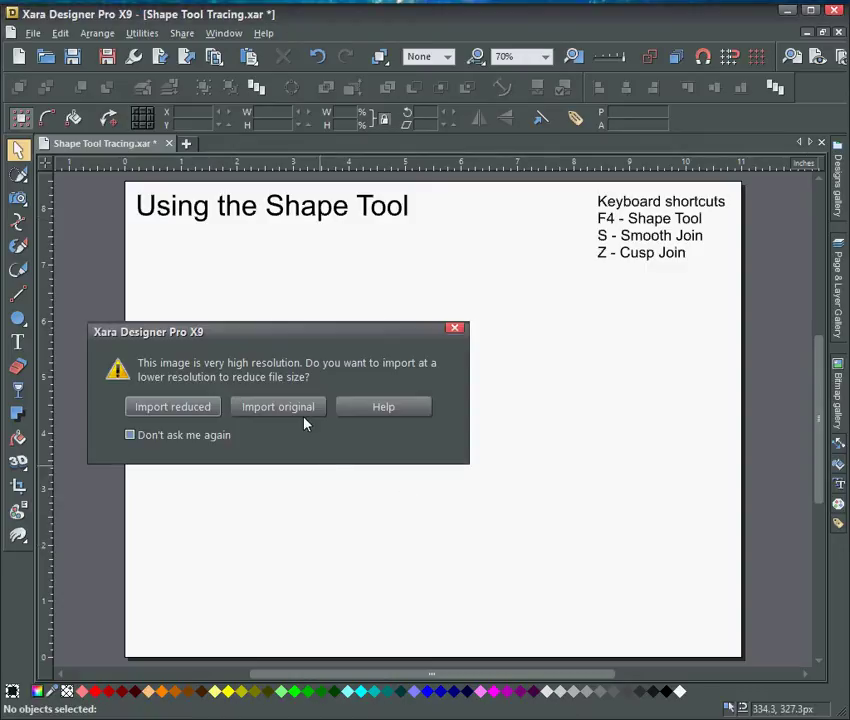
Import the underwater fish photo at reduced size and enlarge it to about 851 × 568 px below the title
click(165, 404)
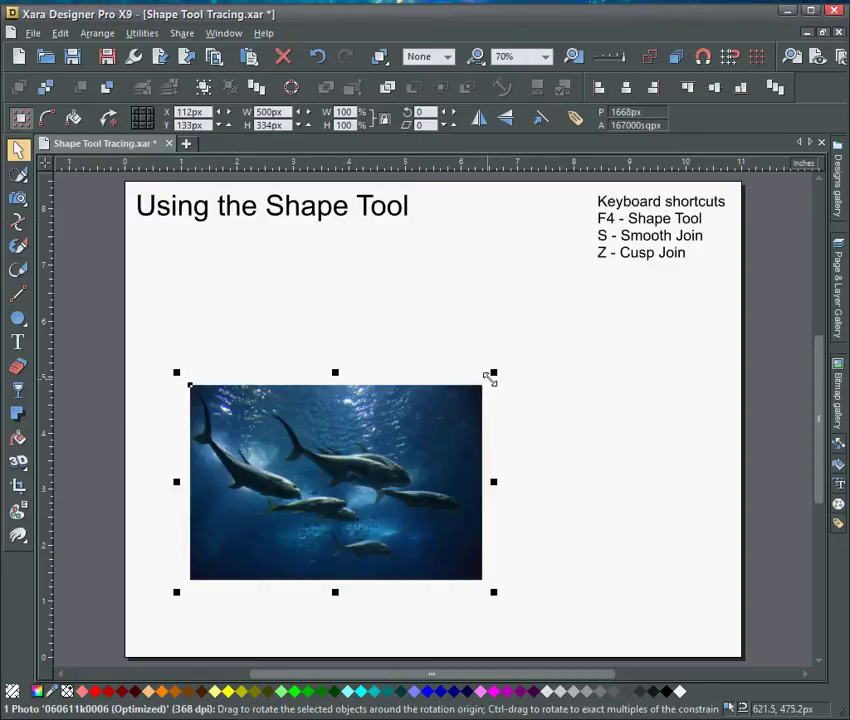
drag(490, 376, 677, 334)
mouse_move(613, 377)
mouse_down()
mouse_move(613, 396)
mouse_move(608, 381)
mouse_up()
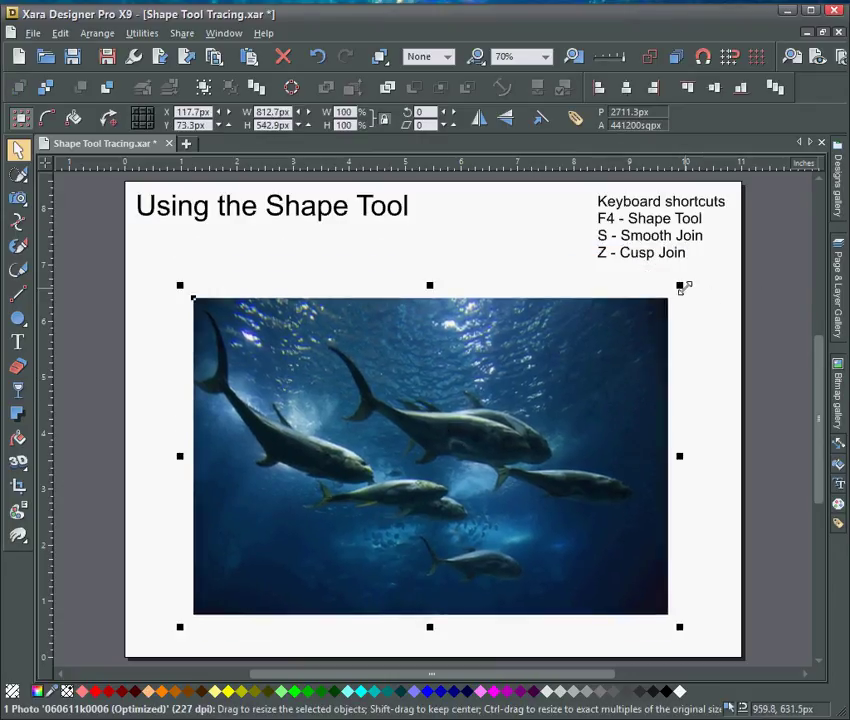
drag(680, 285, 707, 284)
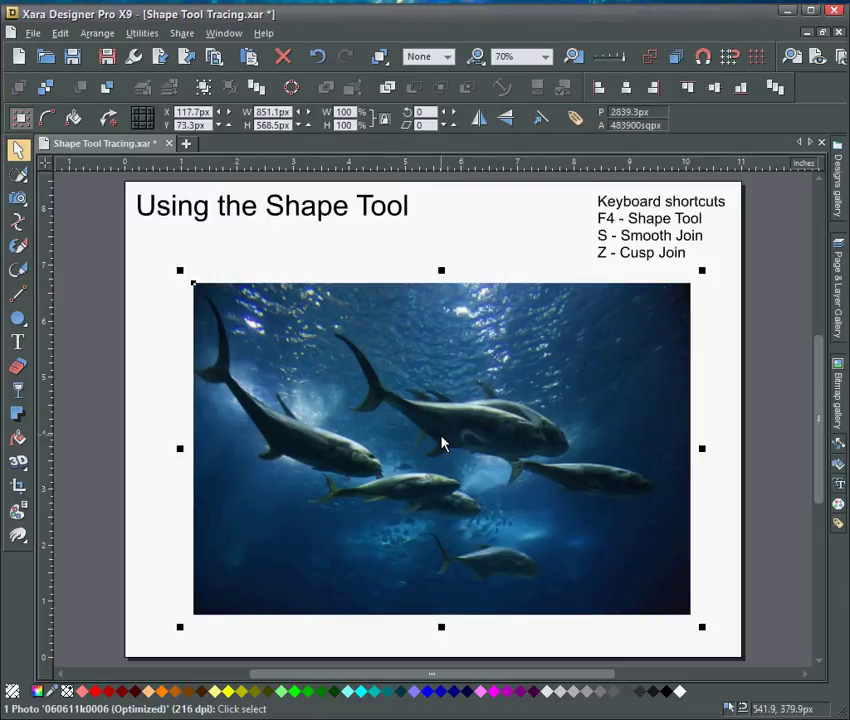
With the Shape Editor tool (F4) active, zoom to 400% on the big central fish's head
scroll(447, 444, up, 4)
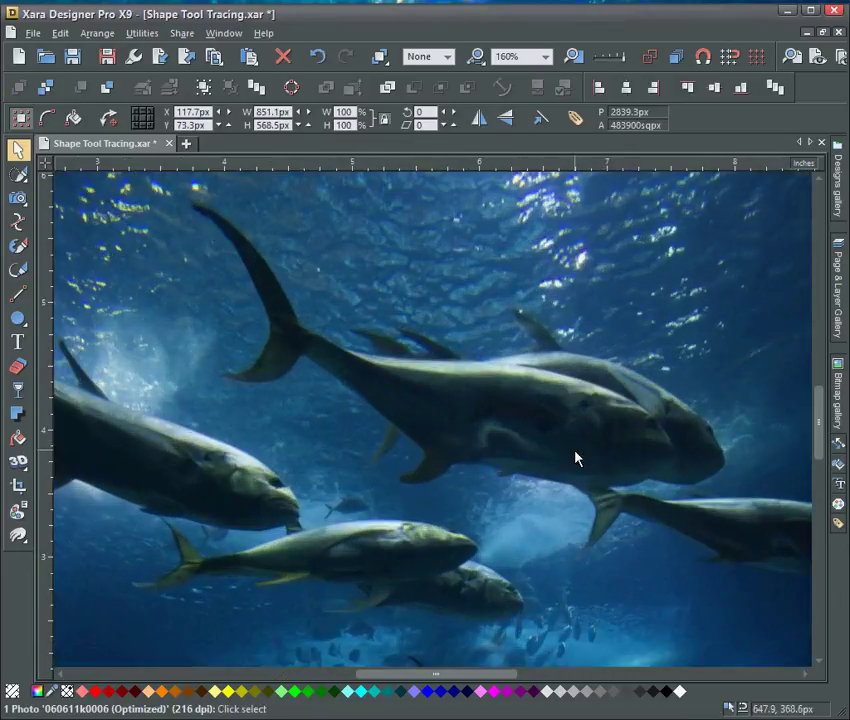
drag(609, 450, 545, 475)
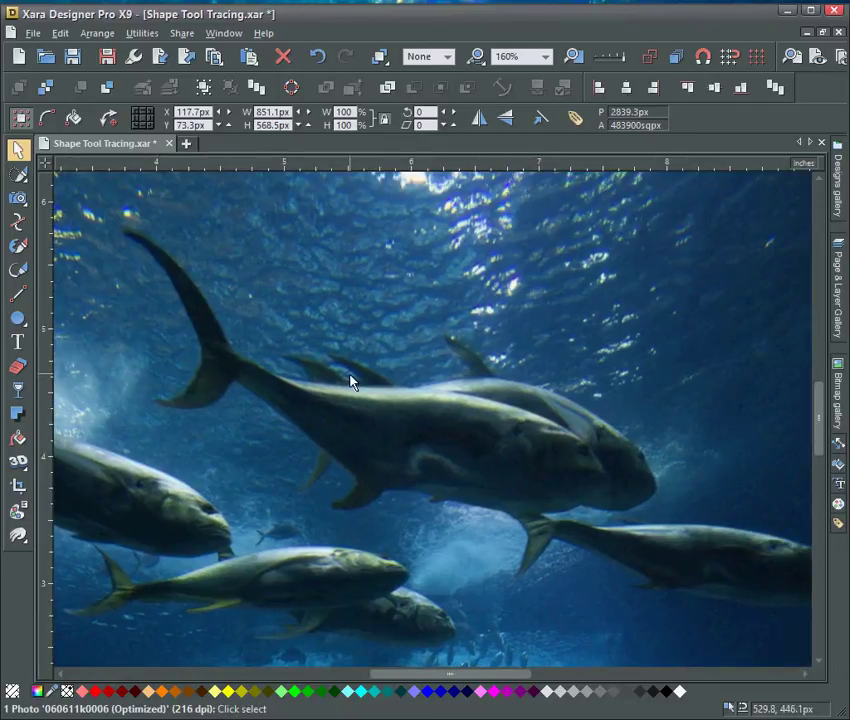
key(F4)
scroll(623, 482, up, 2)
scroll(613, 488, up, 1)
drag(600, 486, 641, 521)
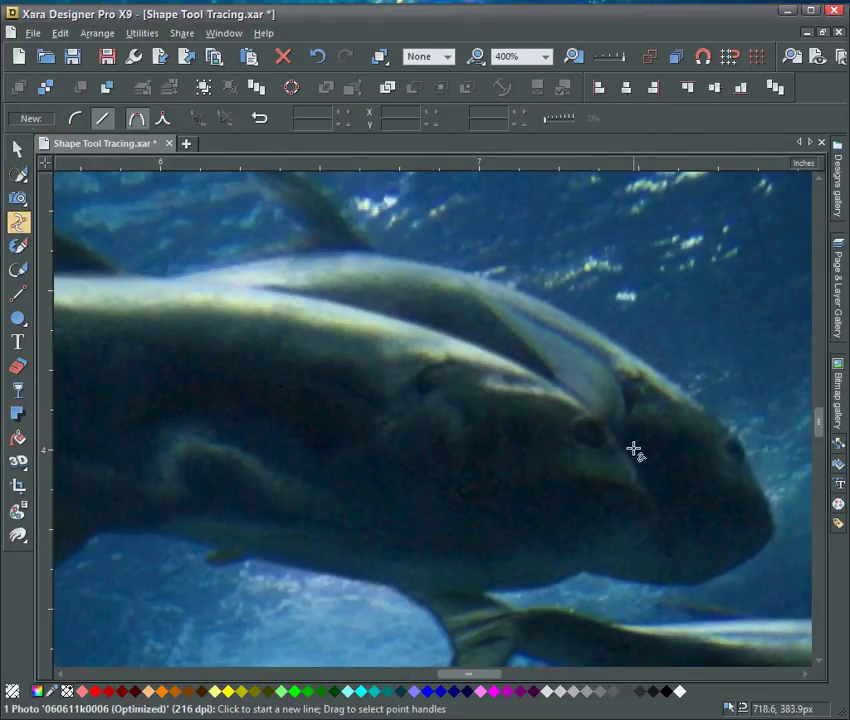
Trace a three-point line from the gill up along the fish's back and colour it magenta
click(660, 517)
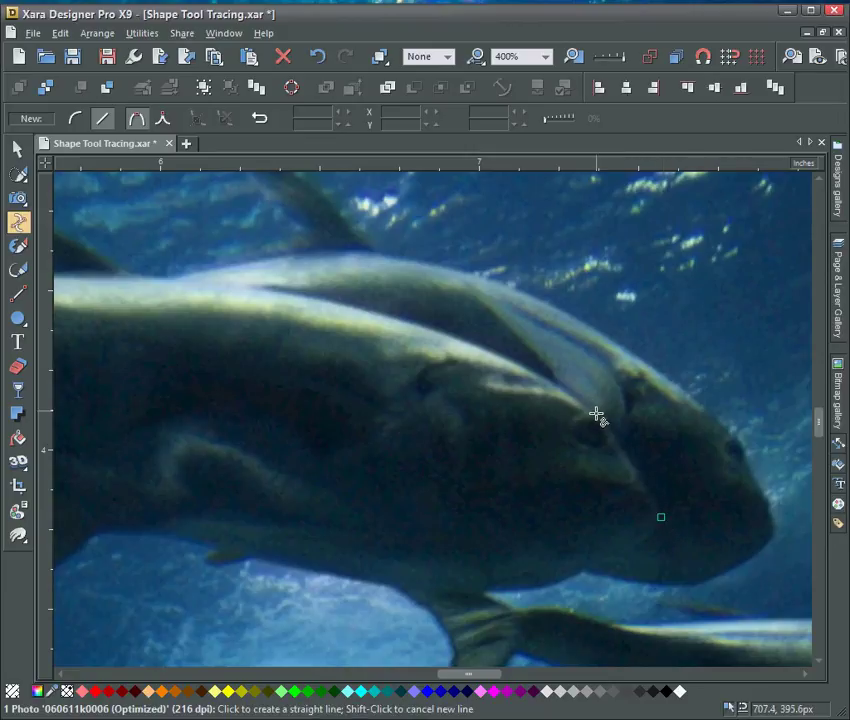
click(596, 416)
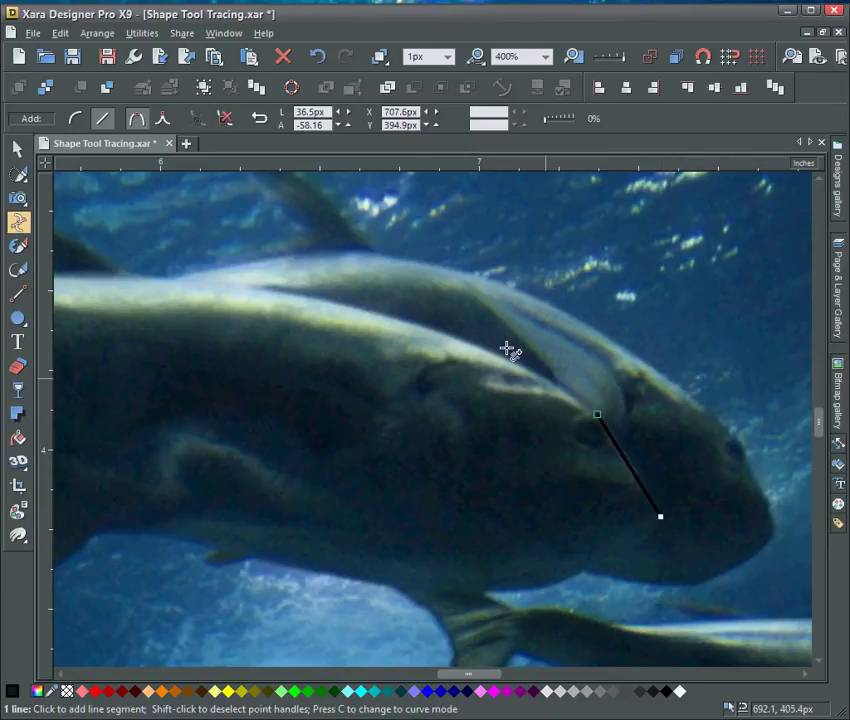
click(380, 316)
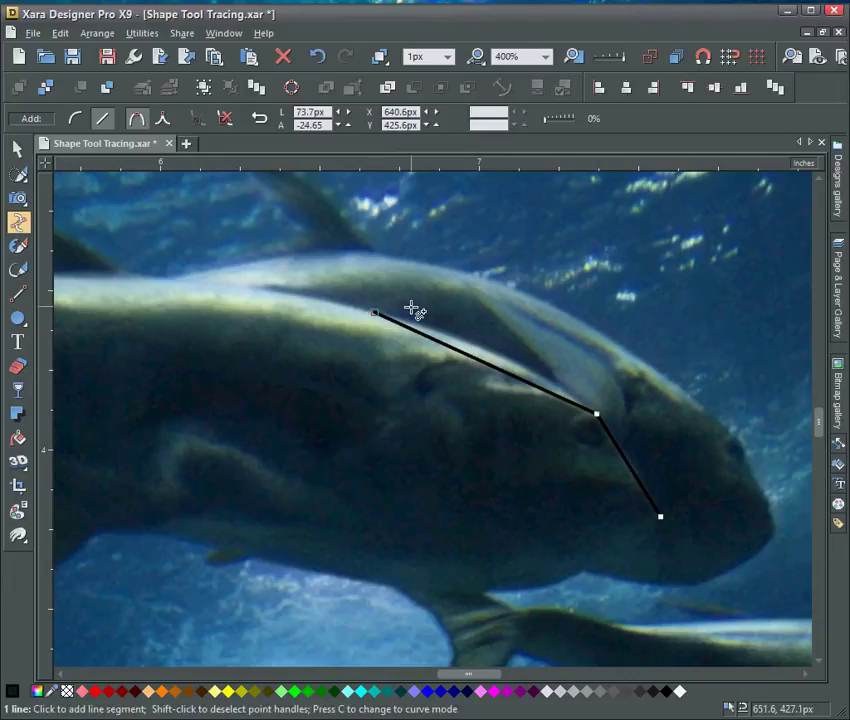
shift+click(492, 692)
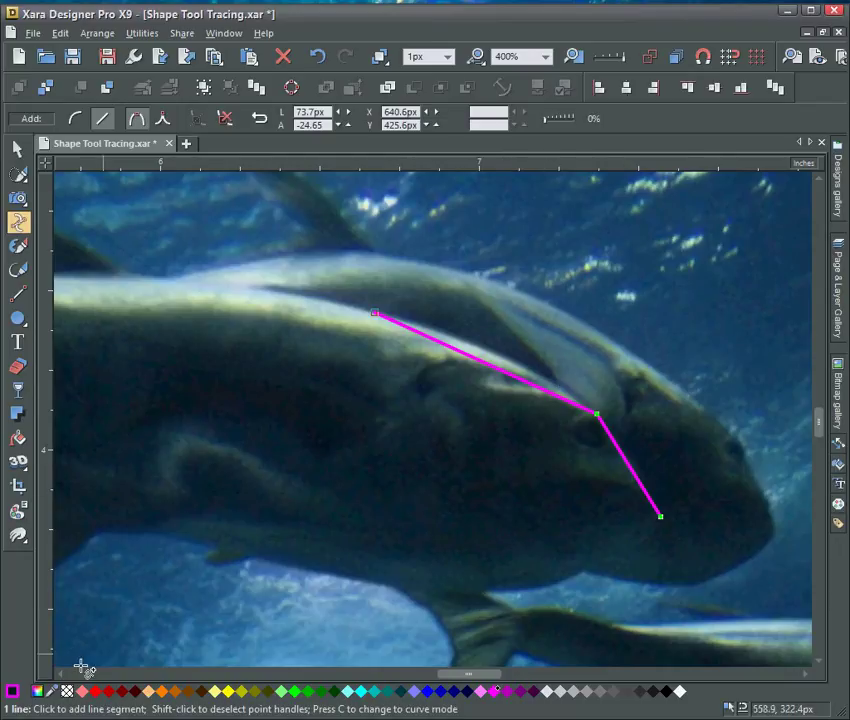
click(38, 691)
drag(303, 233, 244, 240)
click(273, 252)
click(211, 282)
click(318, 224)
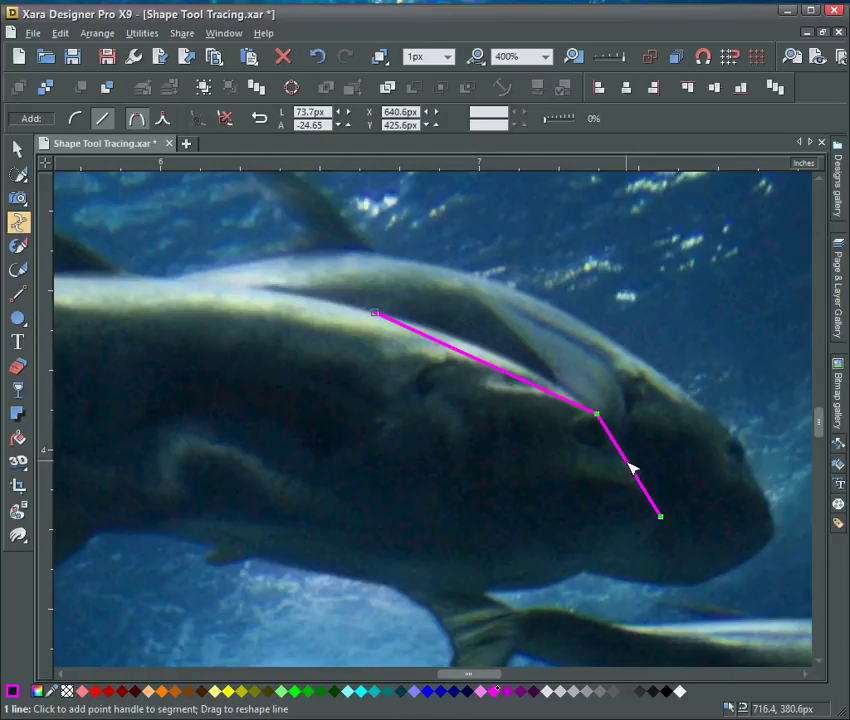
Curve the gill and back segments, then add another curved segment further along the back
drag(630, 472, 639, 469)
drag(519, 383, 516, 362)
drag(420, 395, 554, 459)
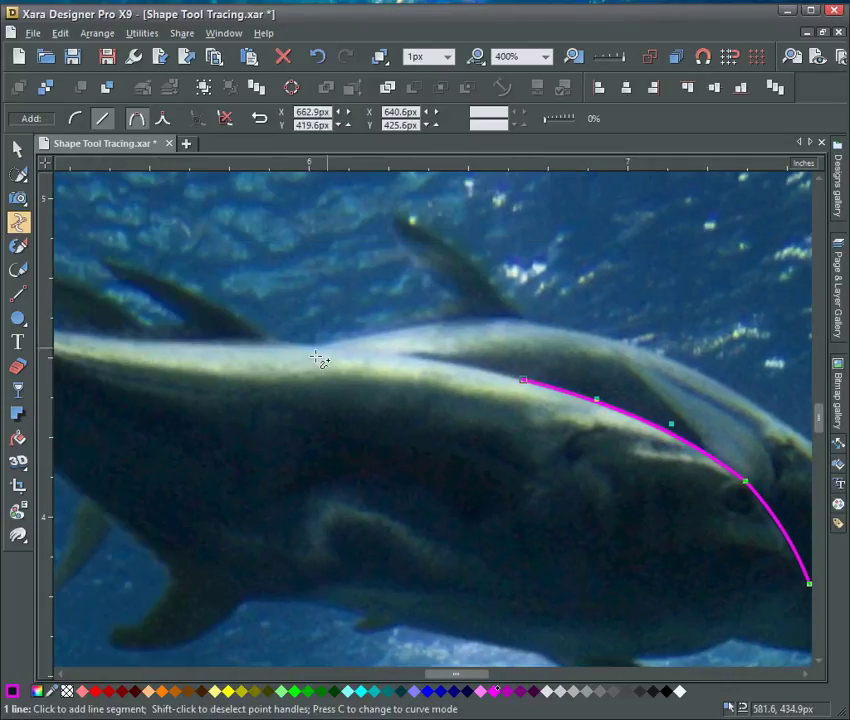
click(223, 344)
drag(388, 370, 385, 360)
Extend the curved line to the tail's base, undoing a stray new line with Ctrl+Z
drag(323, 387, 673, 419)
click(284, 325)
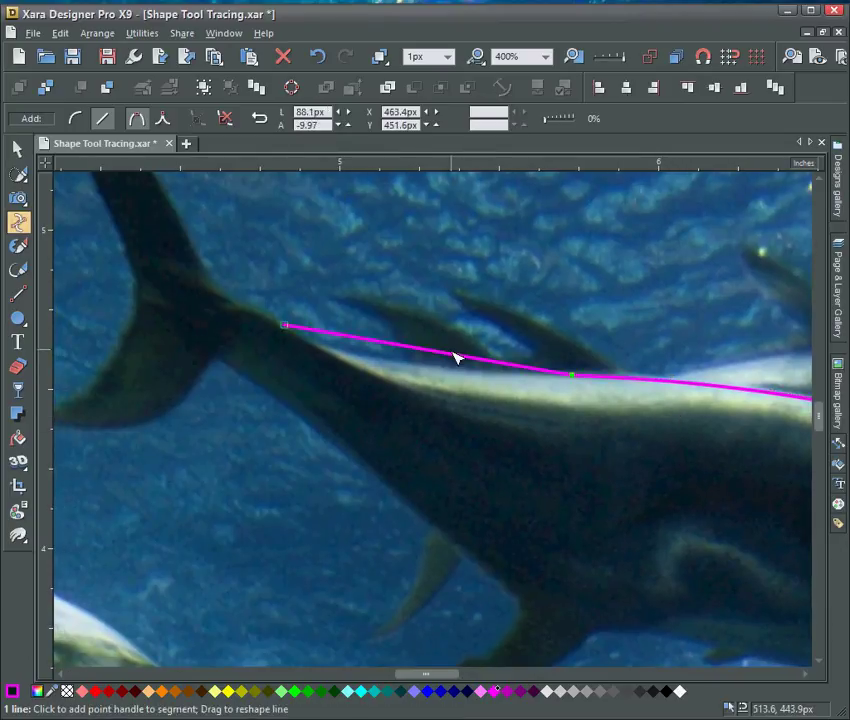
drag(452, 362, 432, 374)
drag(372, 360, 488, 451)
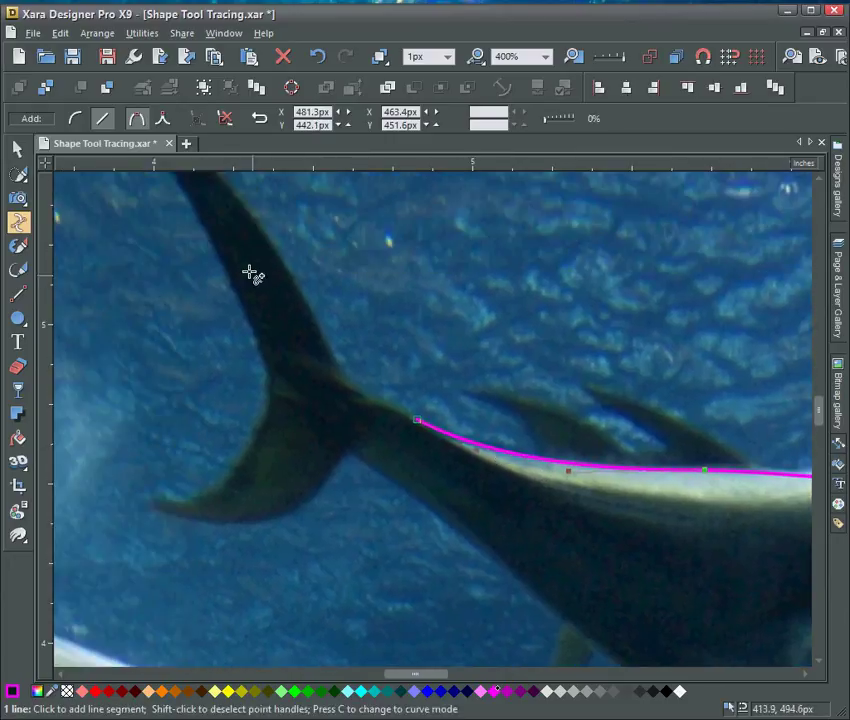
click(361, 390)
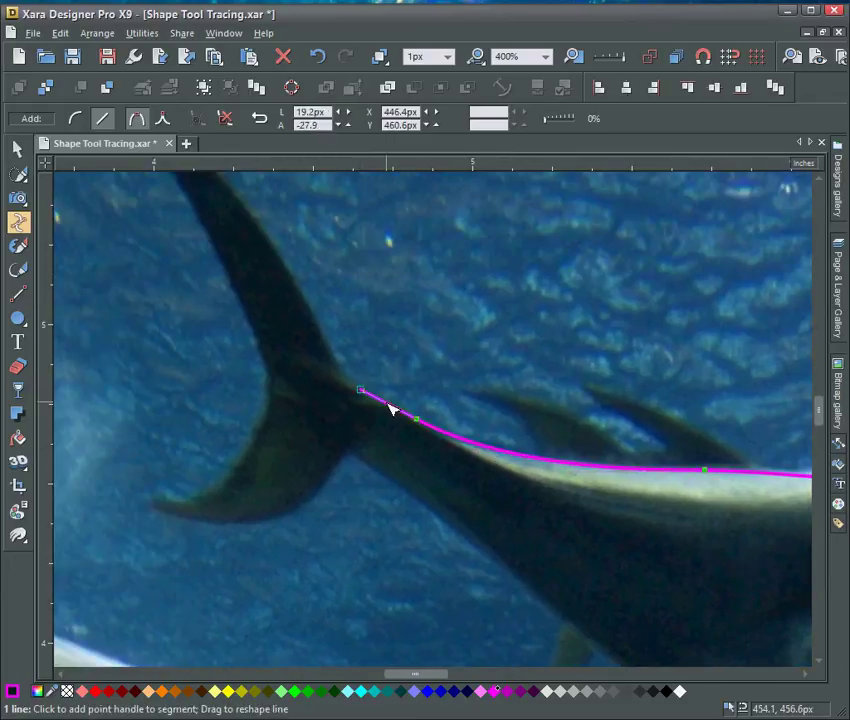
click(387, 403)
click(332, 353)
key(ctrl+z)
Continue the line from its tail end with a curved segment up the tail fin
click(362, 392)
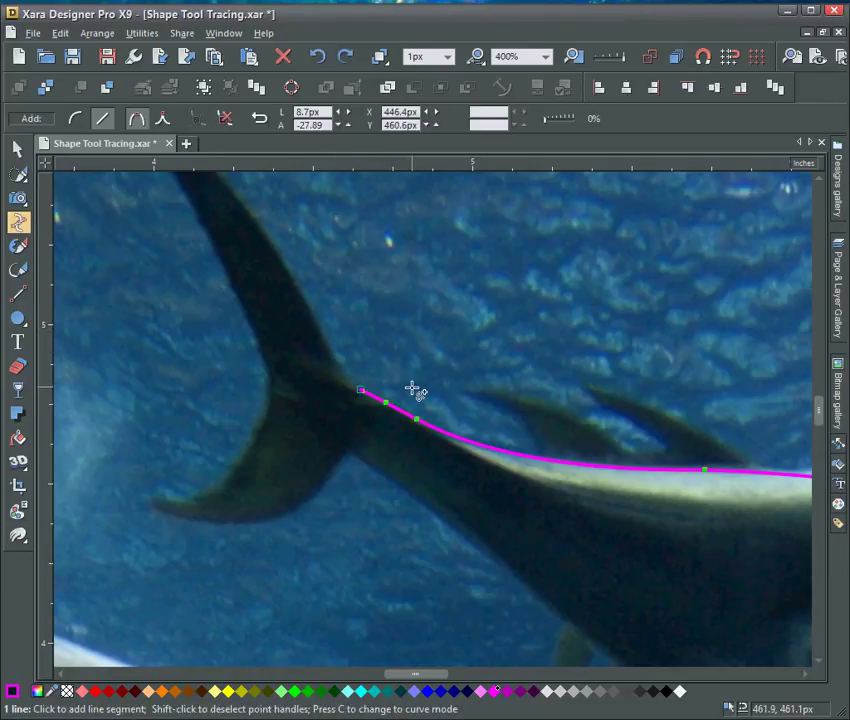
scroll(404, 419, up, 1)
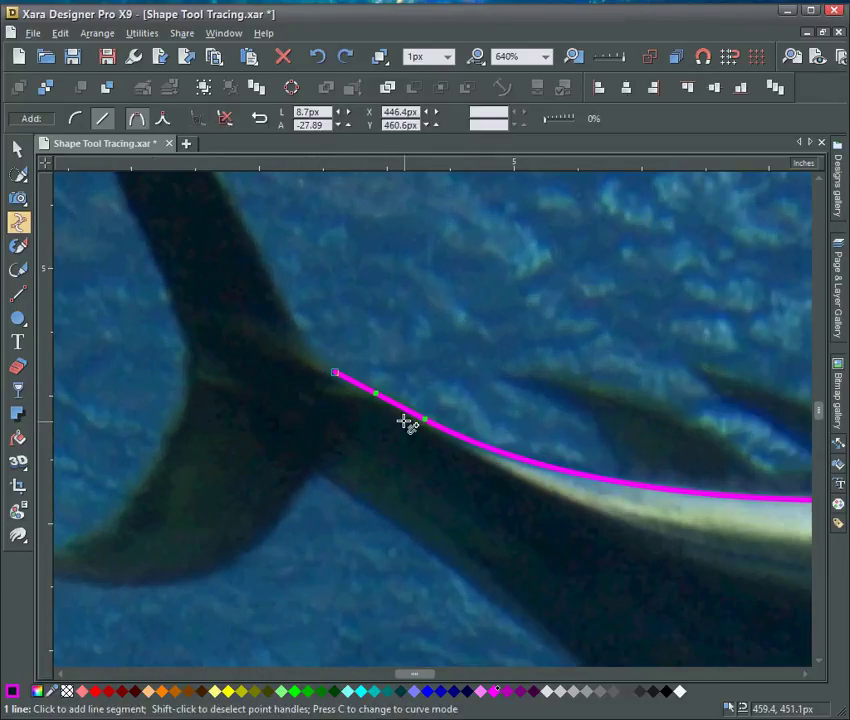
click(293, 318)
drag(319, 351, 318, 358)
drag(410, 430, 590, 607)
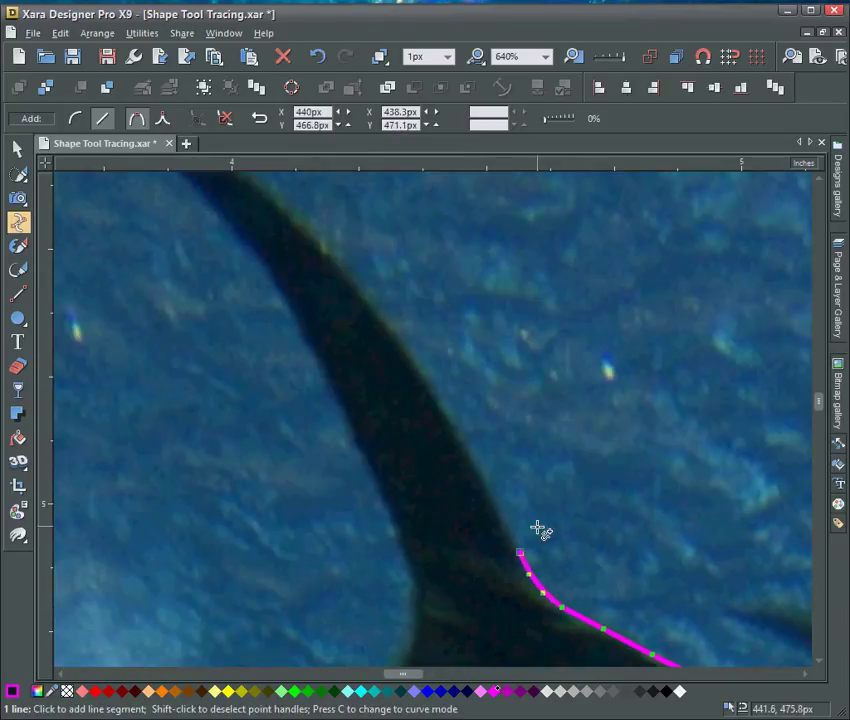
scroll(537, 524, down, 1)
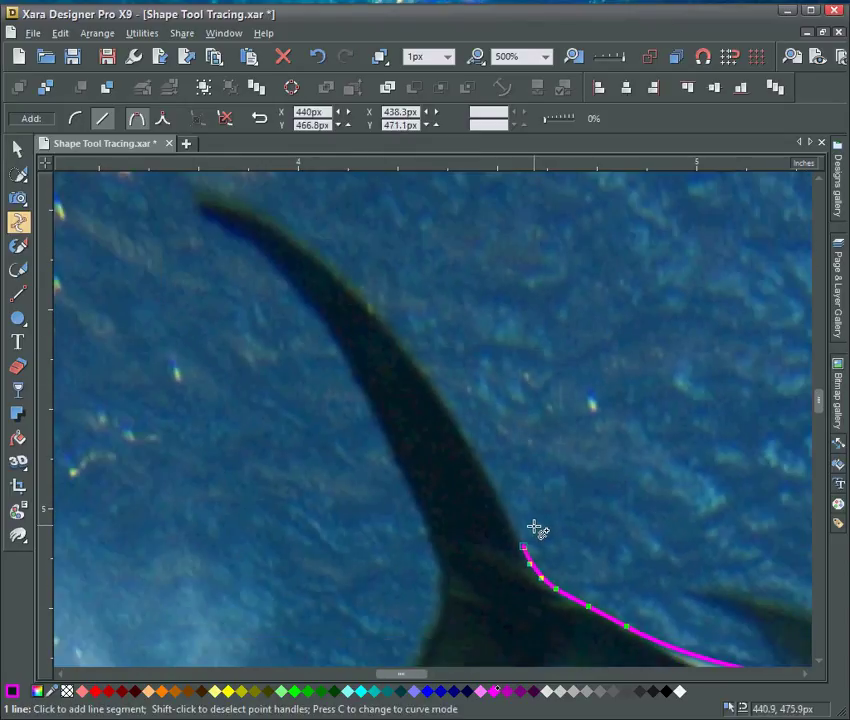
Extend the outline along the fin's edge to the upper tip and round the tip off
click(216, 200)
drag(393, 398, 398, 353)
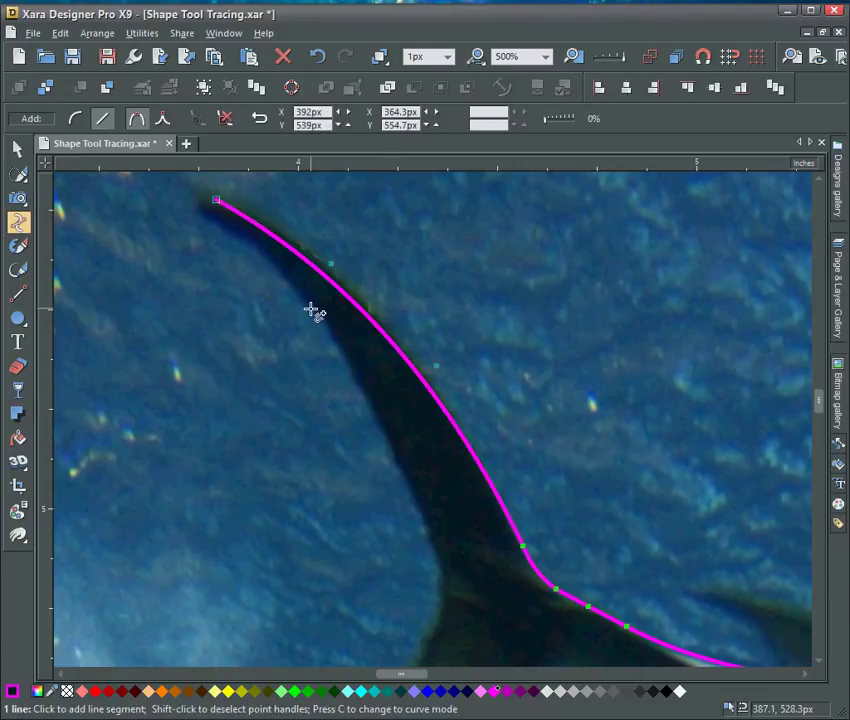
drag(322, 275, 324, 267)
drag(267, 292, 342, 388)
scroll(342, 388, up, 2)
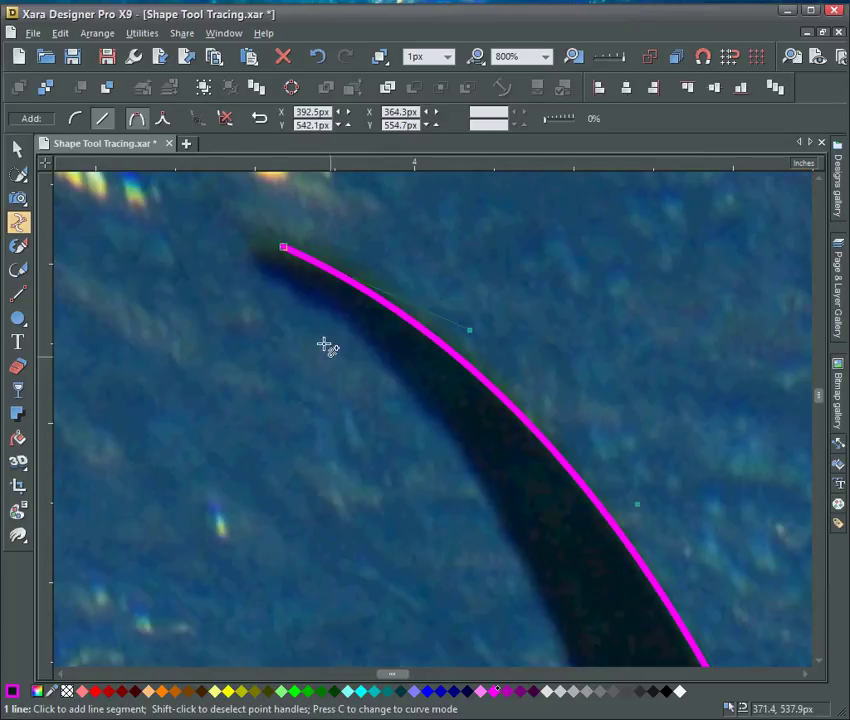
click(301, 296)
drag(297, 280, 275, 249)
scroll(410, 441, down, 3)
scroll(445, 540, down, 3)
Trace the fin's inner edge and base down to the lower lobe's tip with curved segments
click(421, 454)
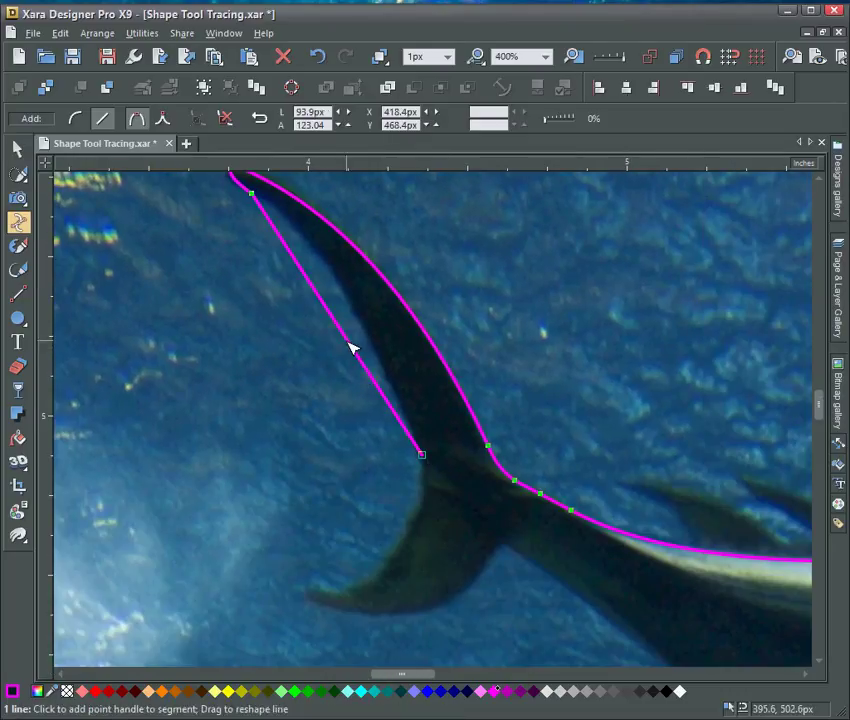
drag(351, 347, 357, 319)
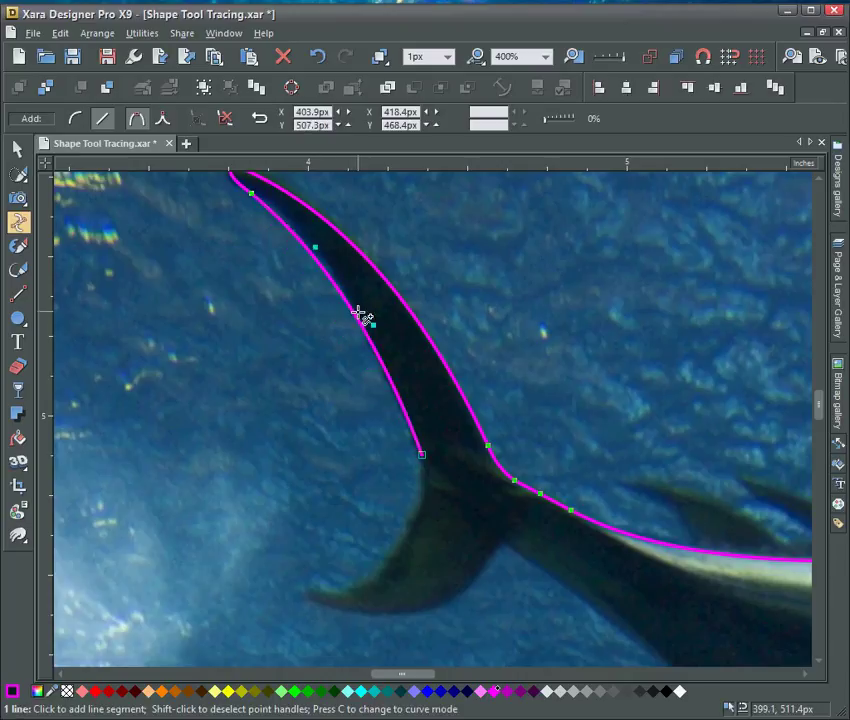
click(423, 487)
scroll(430, 505, up, 4)
drag(420, 418, 433, 446)
scroll(440, 518, down, 4)
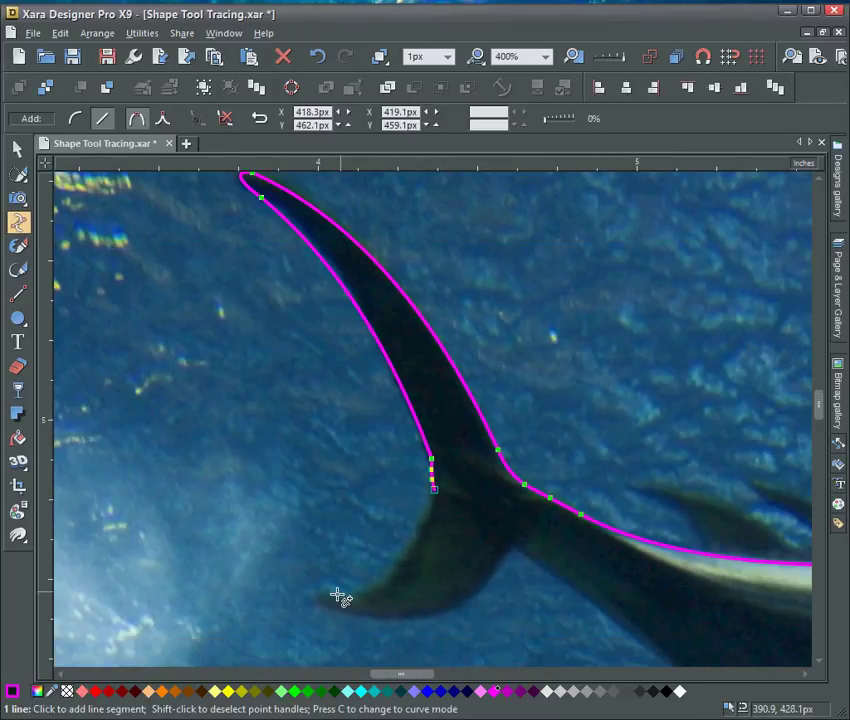
click(330, 592)
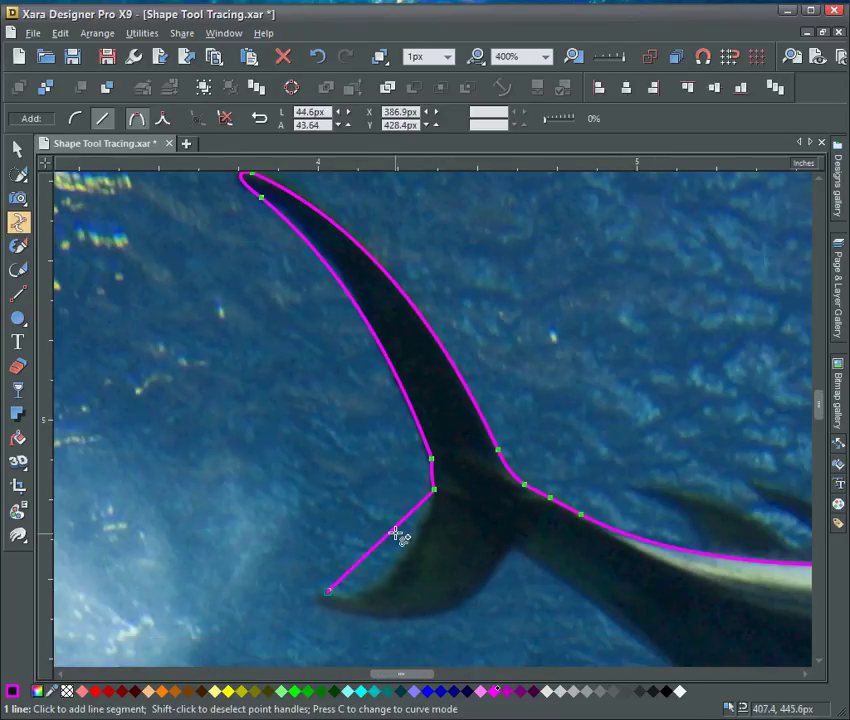
drag(398, 537, 545, 386)
scroll(448, 590, up, 2)
scroll(446, 587, up, 1)
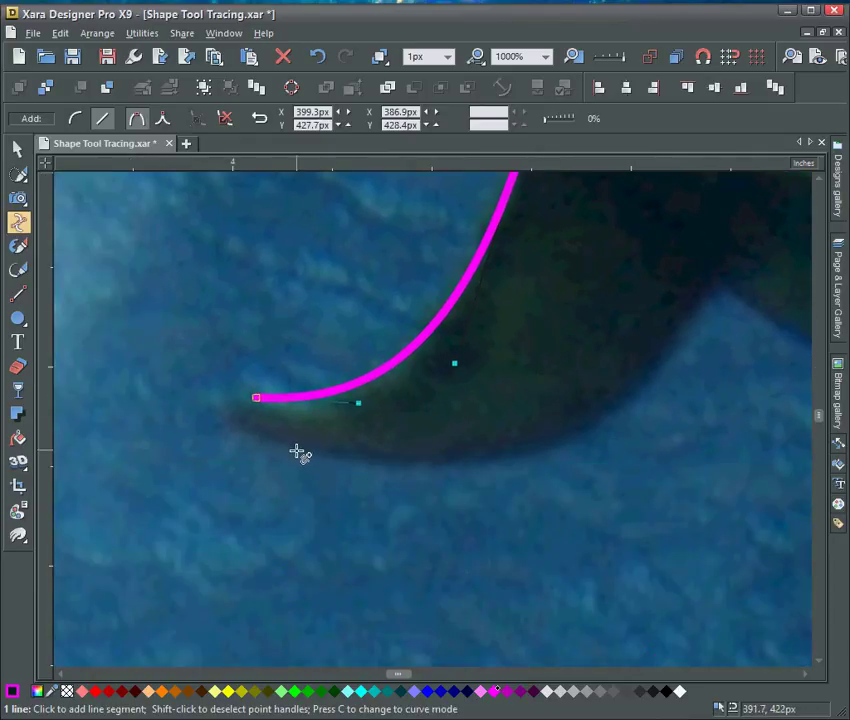
Curve a segment along the fin's lower edge and make the lower tip point a smooth join
click(720, 293)
drag(430, 362, 388, 460)
click(258, 398)
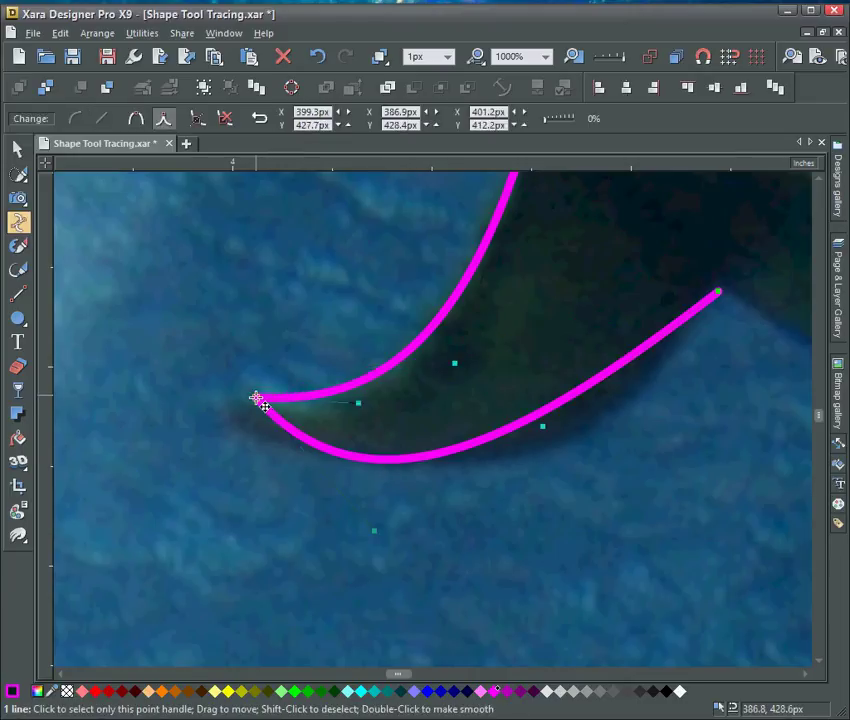
click(136, 118)
Refine the lower fin curve and start a straight line from the tail toward the belly
scroll(385, 405, down, 2)
drag(370, 347, 283, 410)
drag(349, 434, 350, 440)
drag(507, 407, 527, 414)
drag(645, 436, 366, 379)
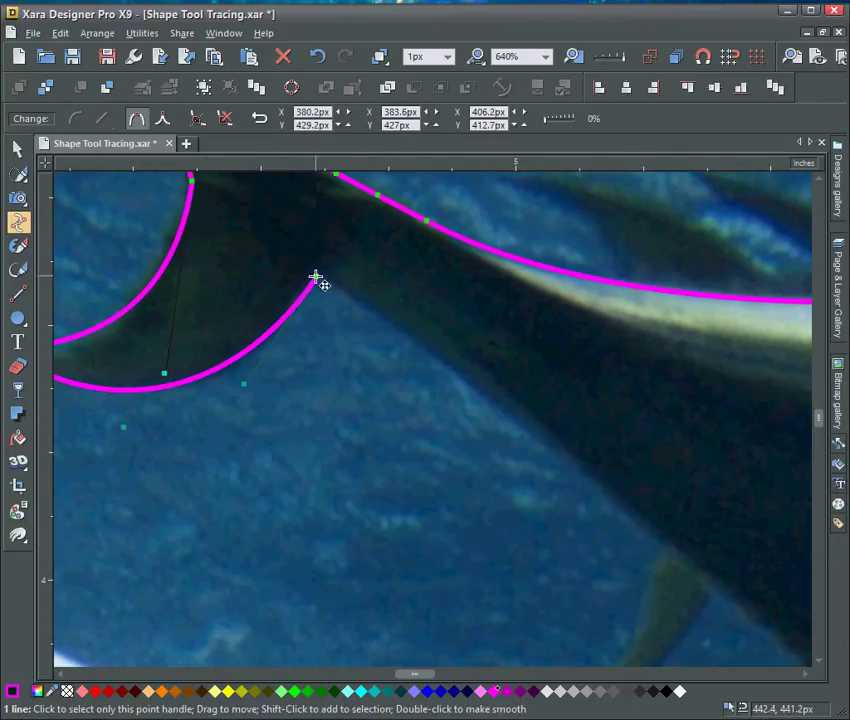
scroll(541, 476, down, 2)
drag(643, 534, 529, 491)
click(560, 508)
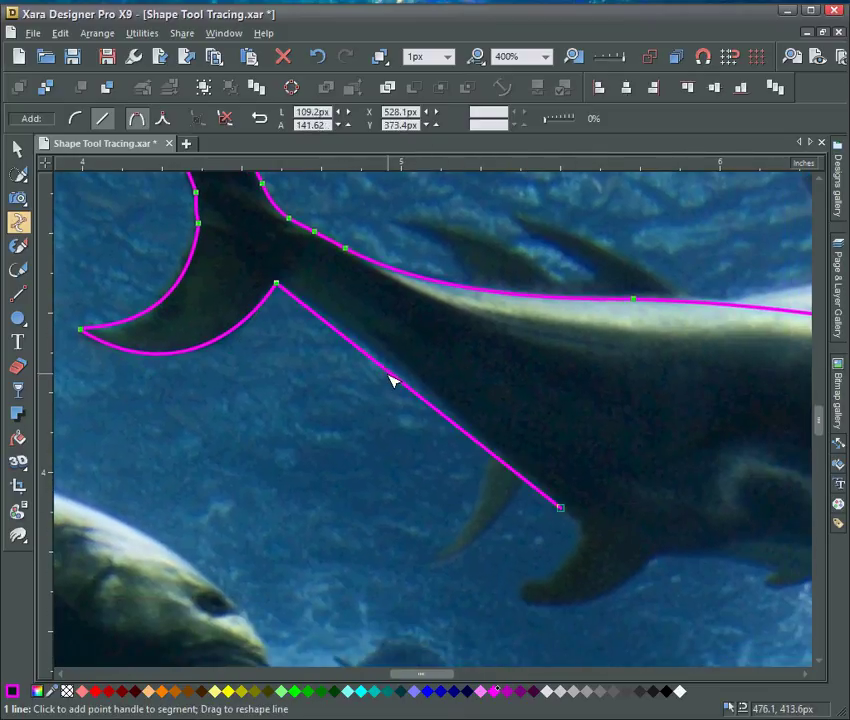
Curve the underside segment and trace around the edge of the small lower fin
drag(393, 379, 389, 364)
scroll(608, 552, up, 2)
click(536, 575)
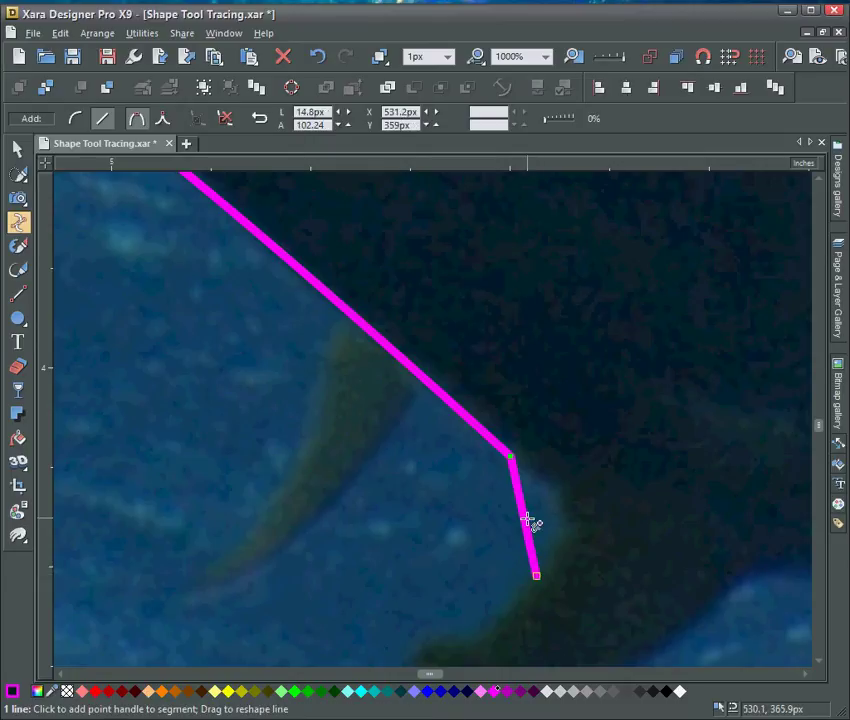
drag(527, 522, 600, 352)
drag(527, 283, 531, 284)
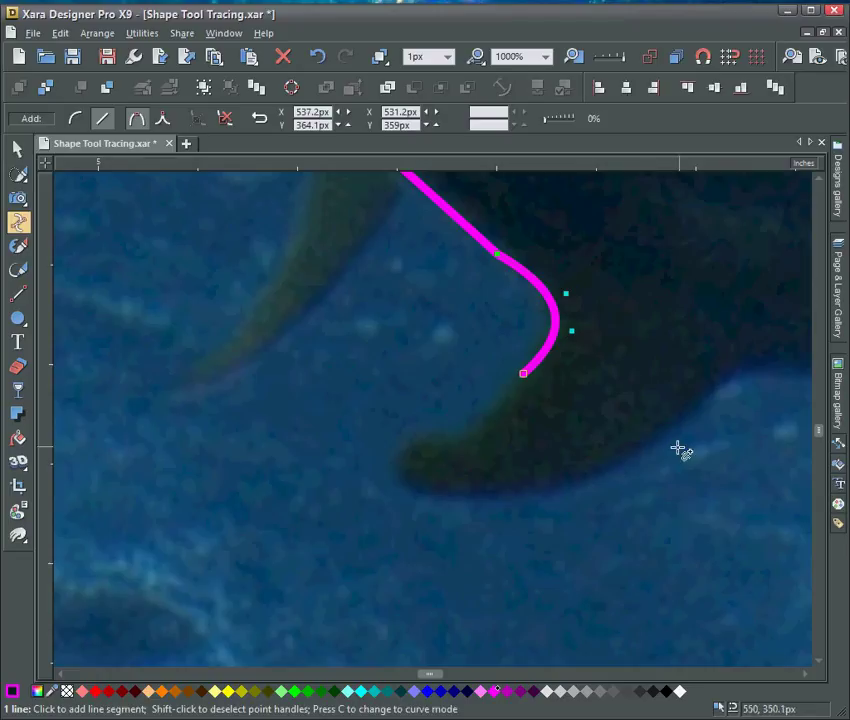
Extend the outline past the fin, shaping a sharp curve around its pointed tip
click(727, 381)
drag(620, 381, 410, 476)
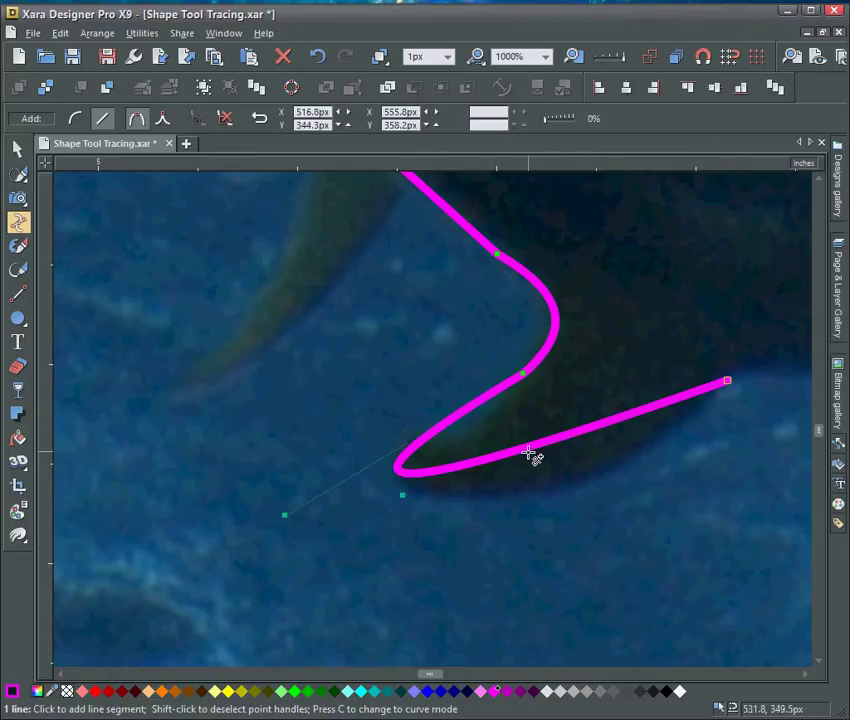
drag(531, 460, 545, 463)
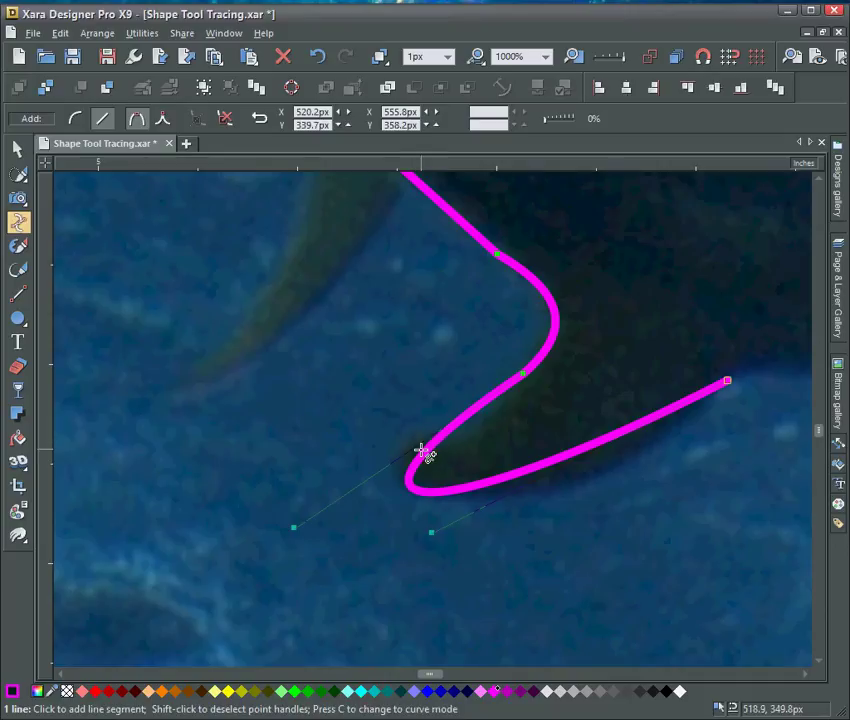
click(428, 450)
drag(474, 419, 479, 427)
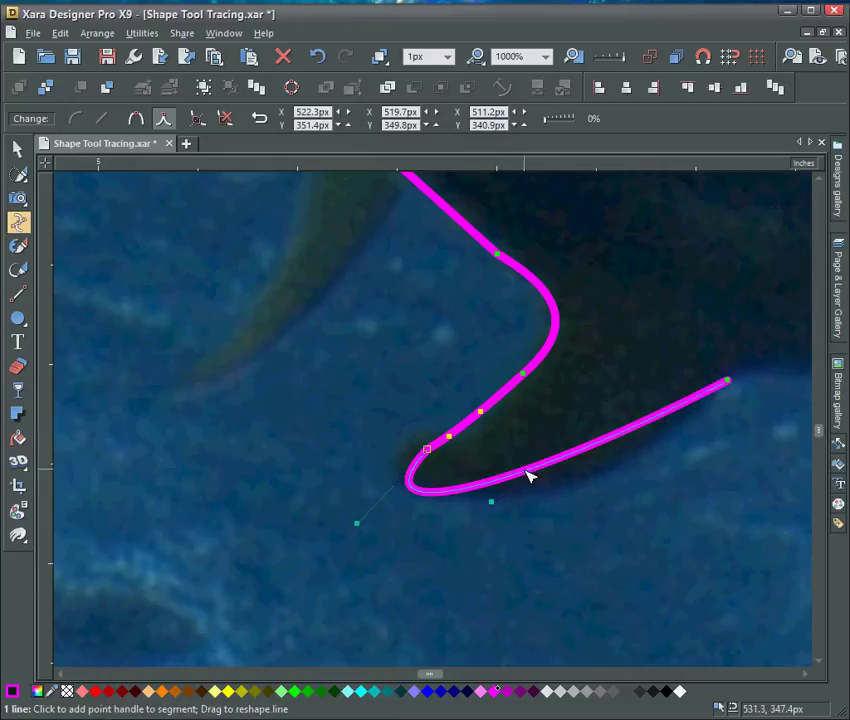
mouse_move(528, 476)
mouse_down()
mouse_move(546, 482)
mouse_move(533, 477)
mouse_up()
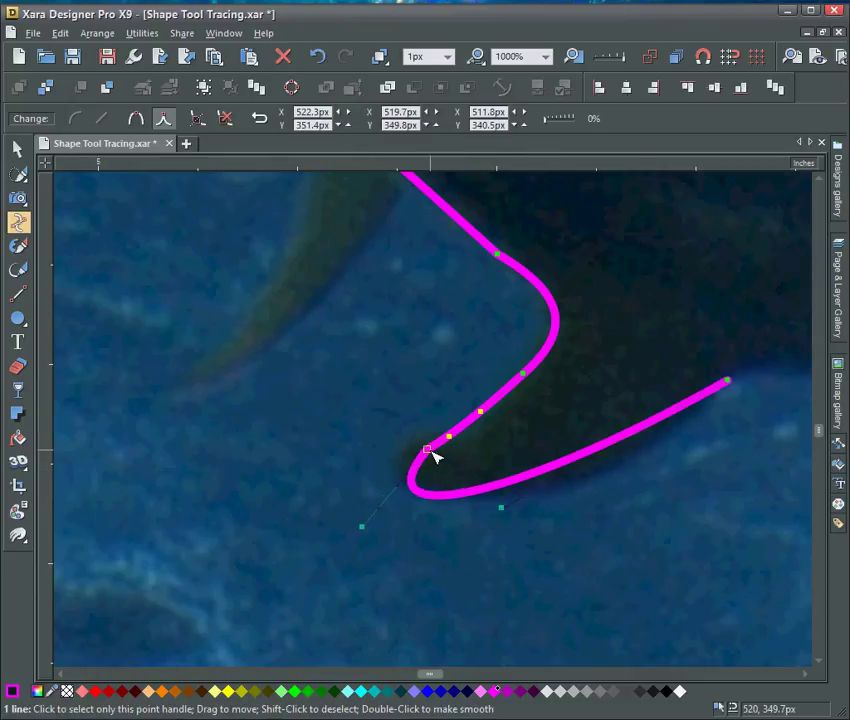
drag(427, 450, 417, 450)
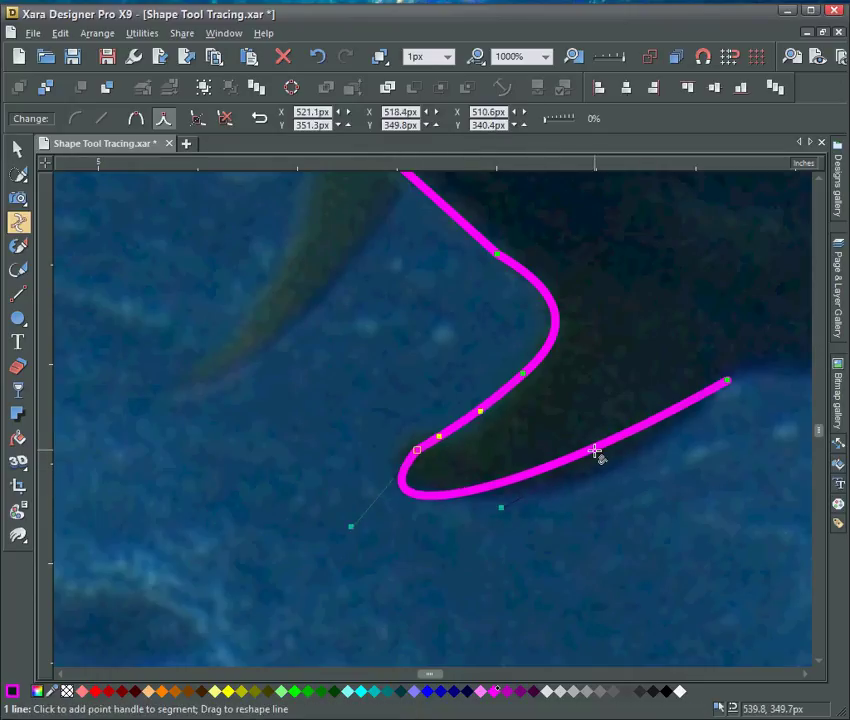
drag(594, 452, 355, 474)
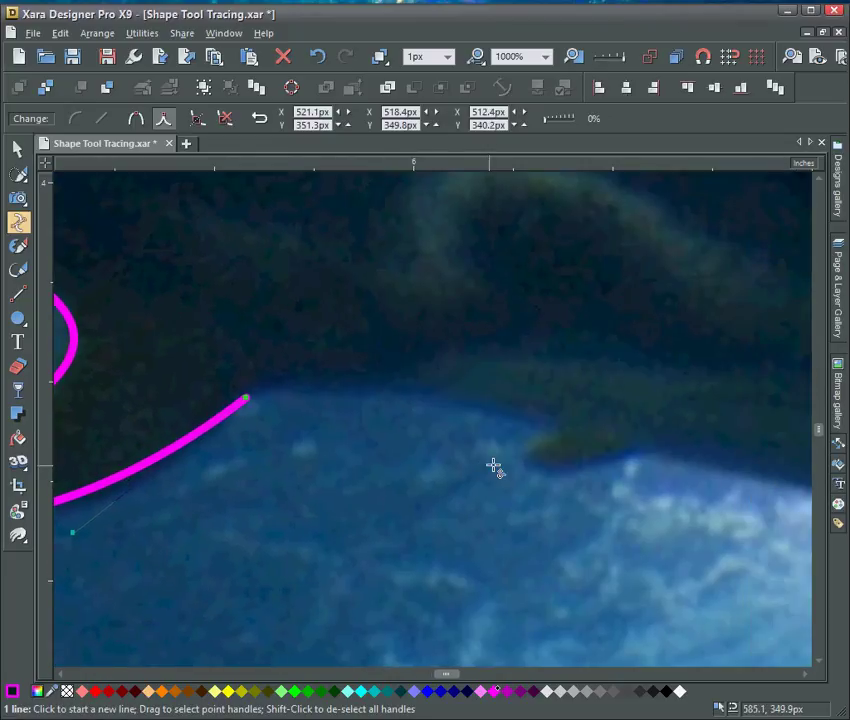
Trace the belly with arched segments and an S-curve around the second small fin
click(245, 399)
click(547, 430)
drag(394, 416, 396, 396)
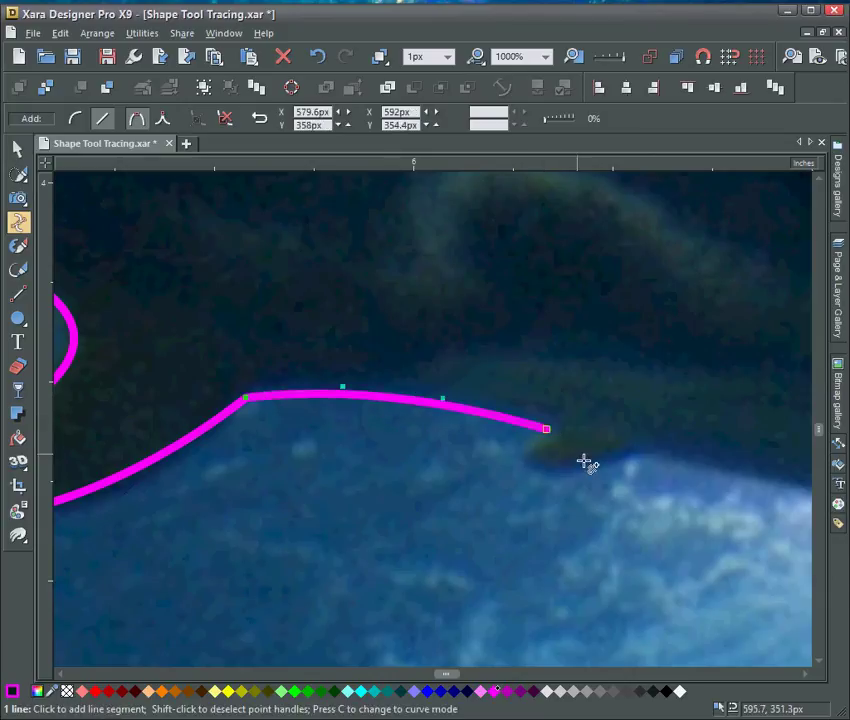
click(638, 452)
drag(603, 448, 594, 505)
drag(664, 518, 310, 440)
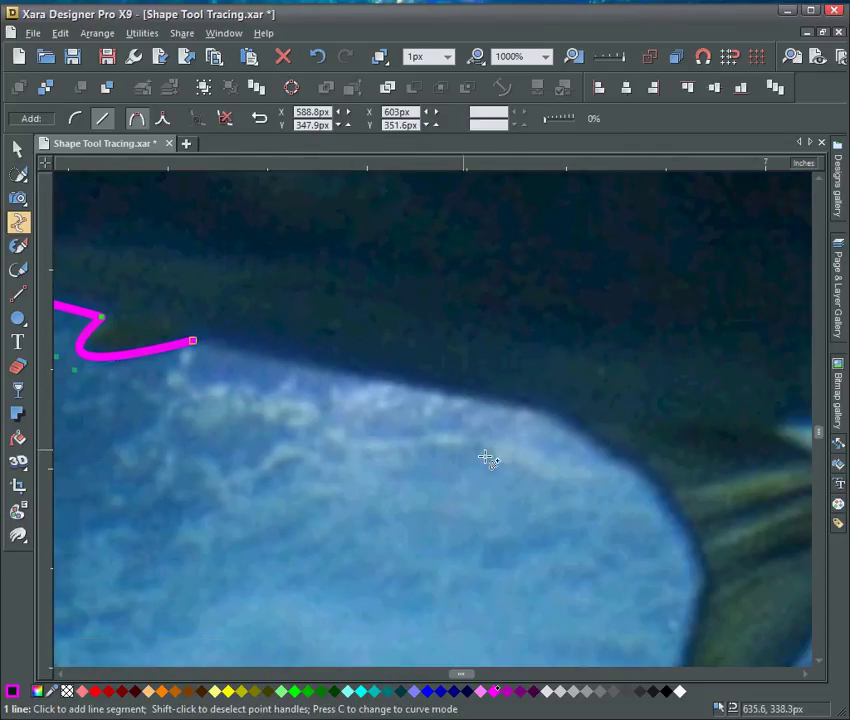
click(559, 415)
drag(360, 376, 366, 380)
Extend the outline along the lower head and curve it up toward the starting point
drag(622, 462, 575, 436)
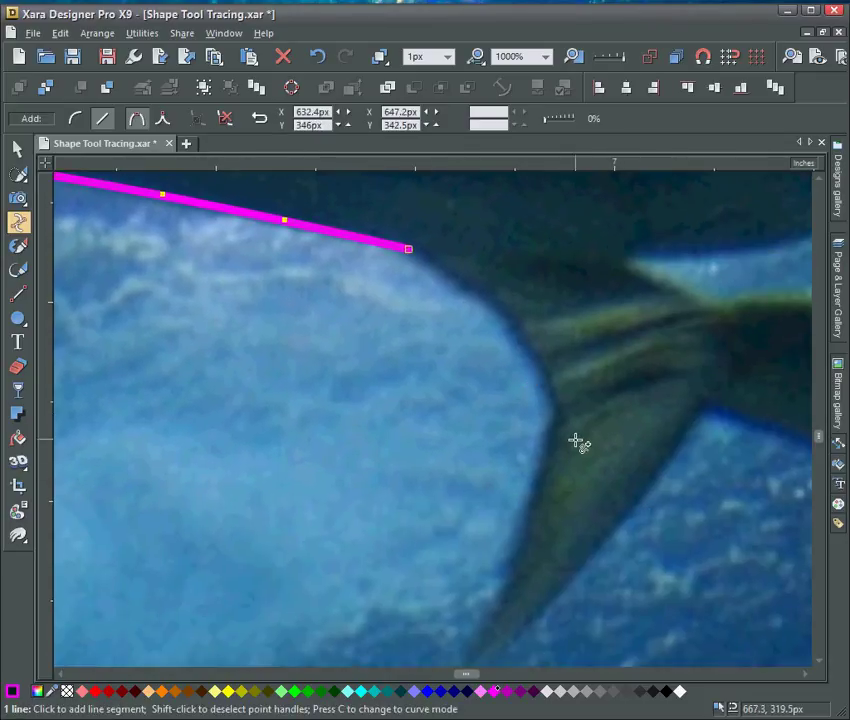
drag(545, 323, 351, 503)
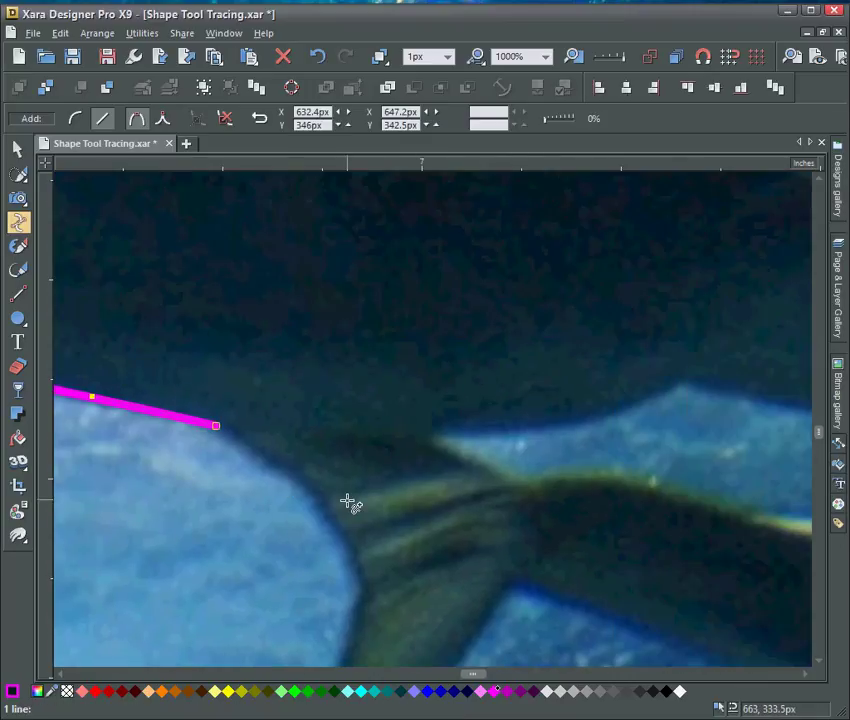
click(684, 387)
drag(469, 404, 522, 442)
scroll(668, 448, right, 3)
drag(668, 448, 562, 480)
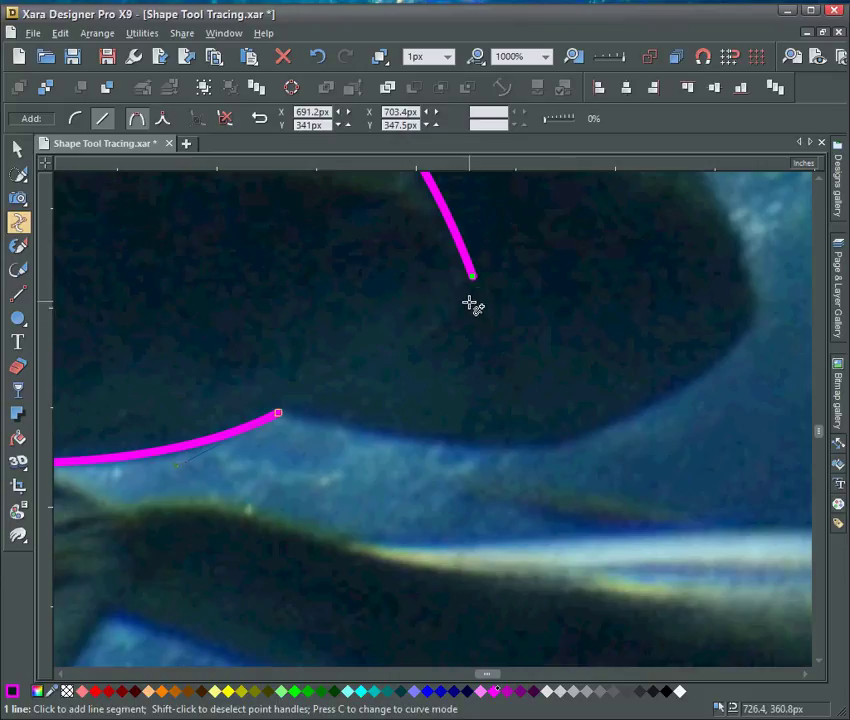
click(469, 303)
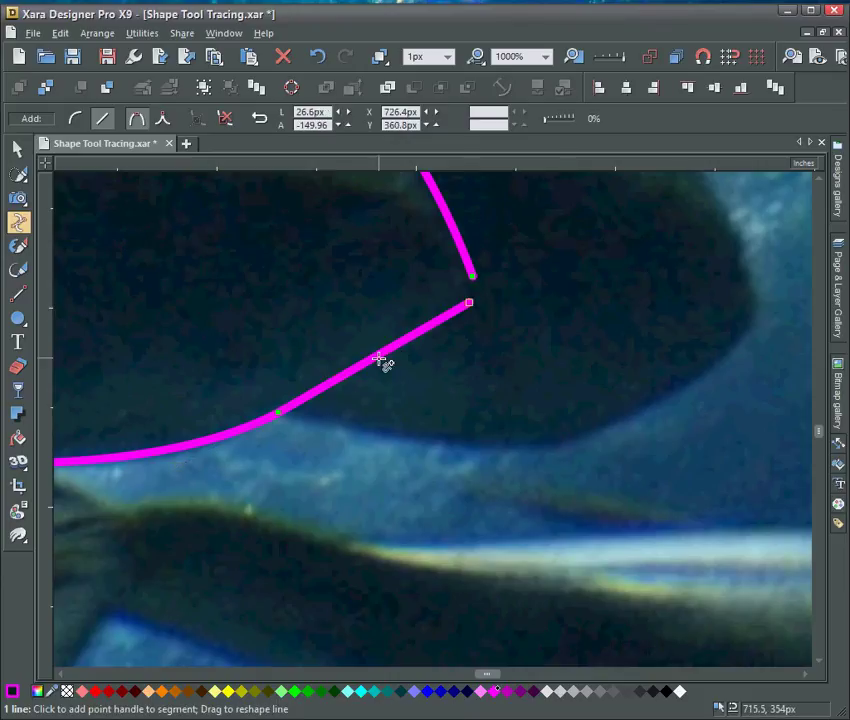
drag(379, 357, 387, 370)
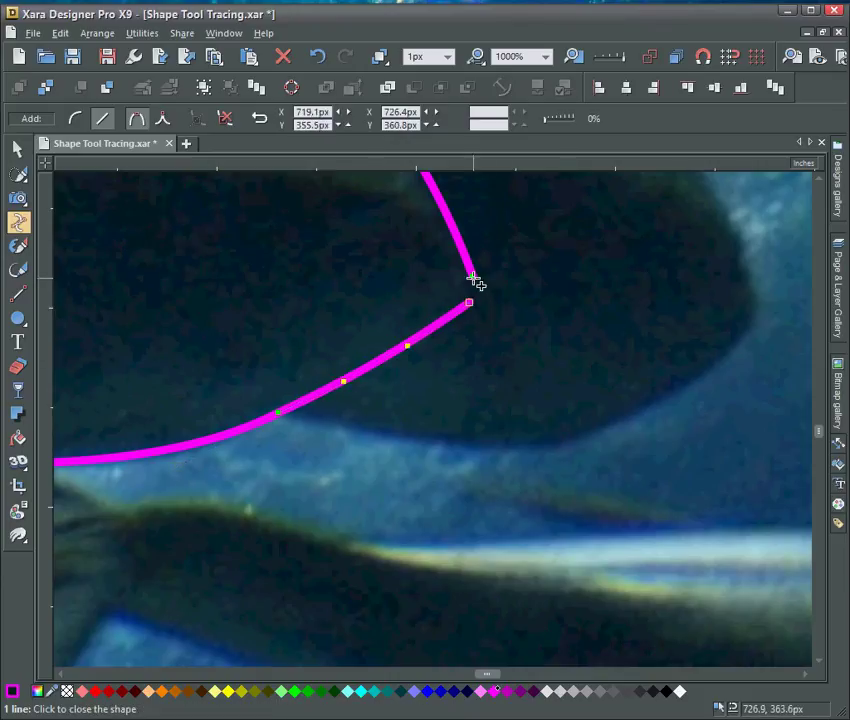
Close the traced outline into a single shape and fill it magenta
click(473, 278)
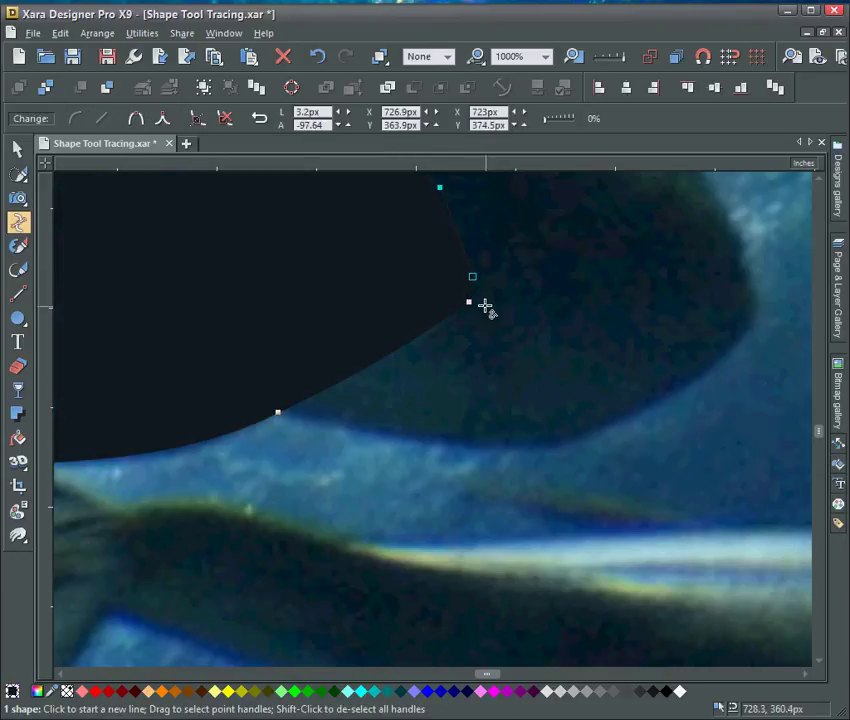
click(493, 691)
click(474, 294)
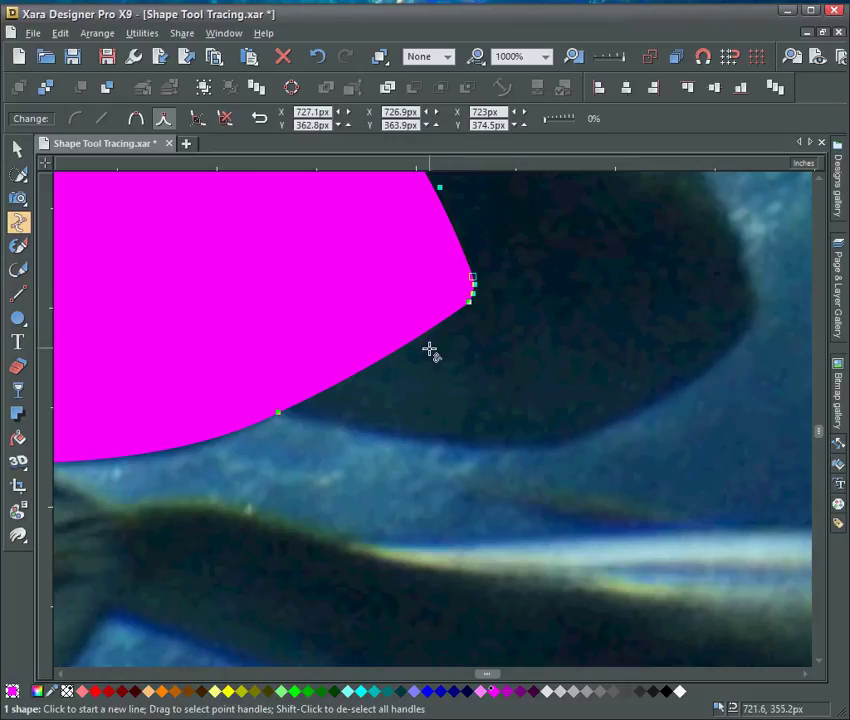
scroll(430, 350, down, 6)
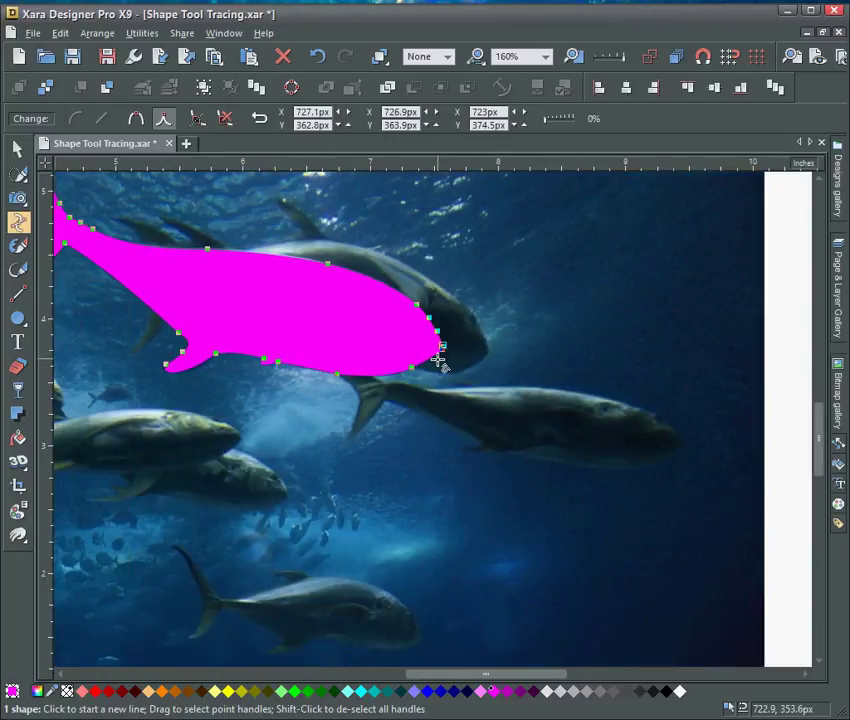
drag(440, 360, 640, 495)
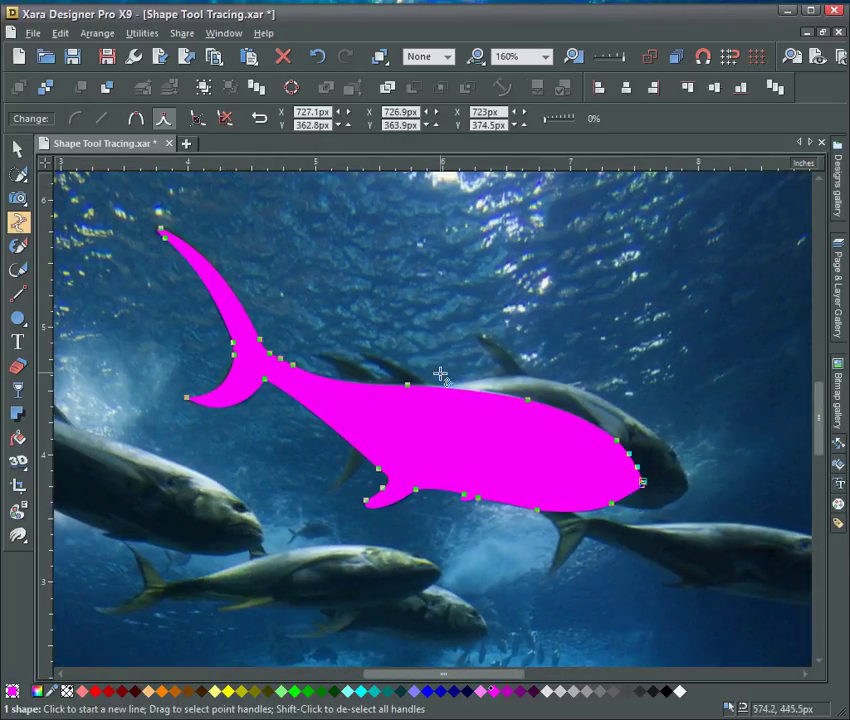
Make the fish a thin magenta outline with no fill and refine its back curve
shift+click(504, 691)
click(67, 691)
scroll(495, 479, up, 5)
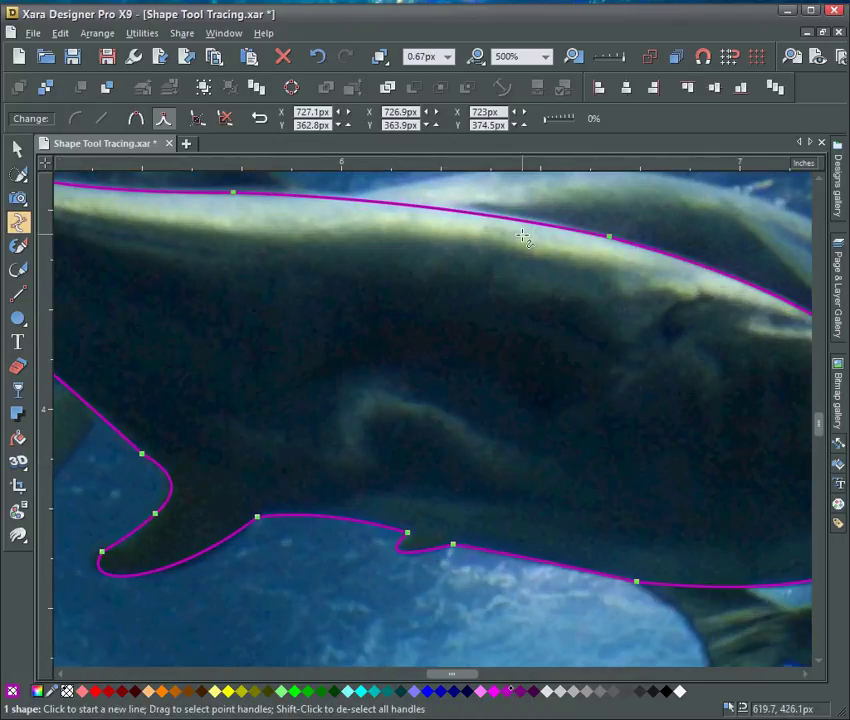
drag(436, 212, 434, 211)
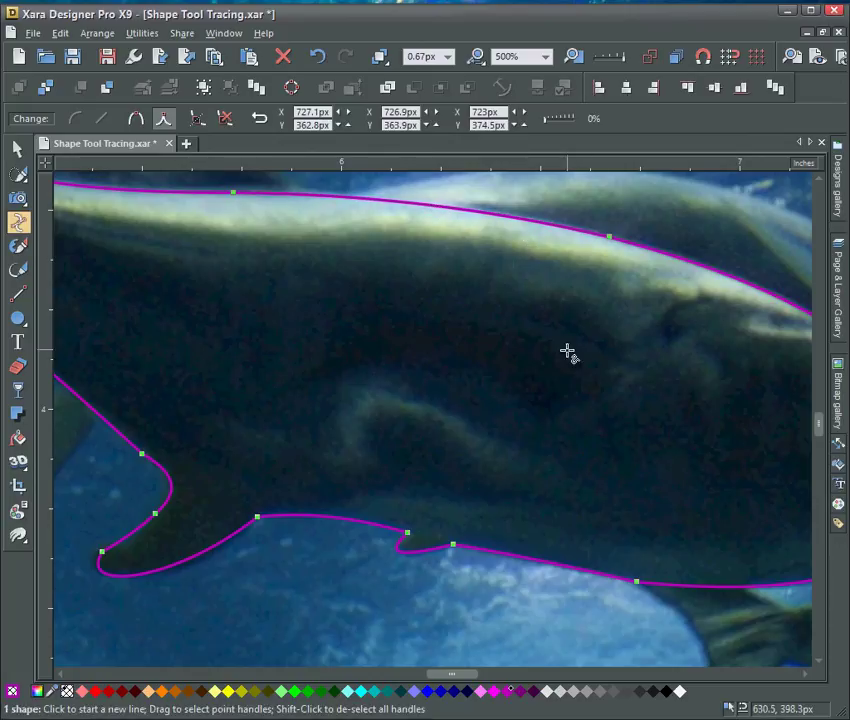
key(Escape)
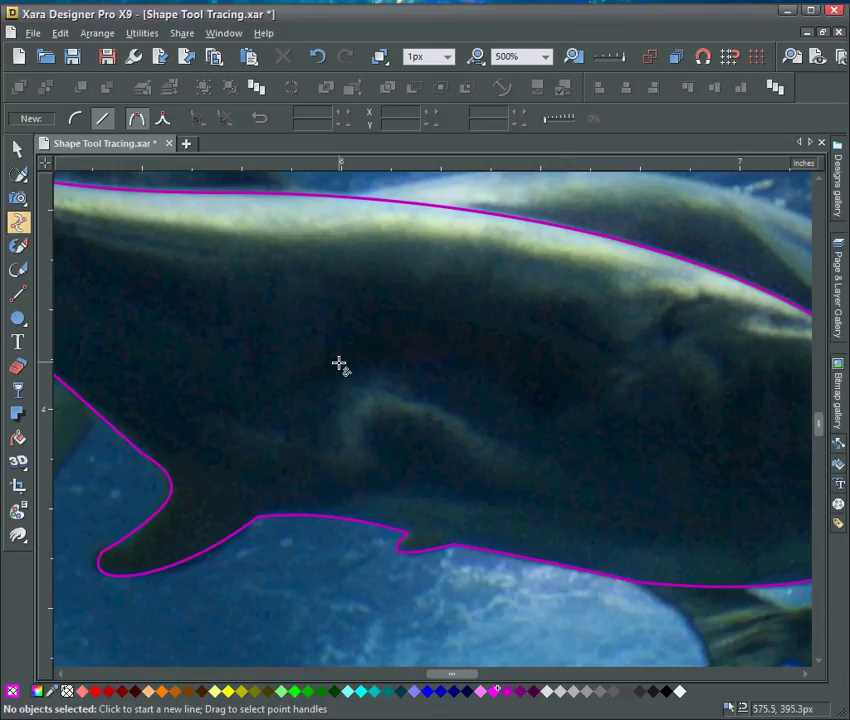
Trace the gill stripe as two curved arcs starting from its right end inside the fish
click(309, 373)
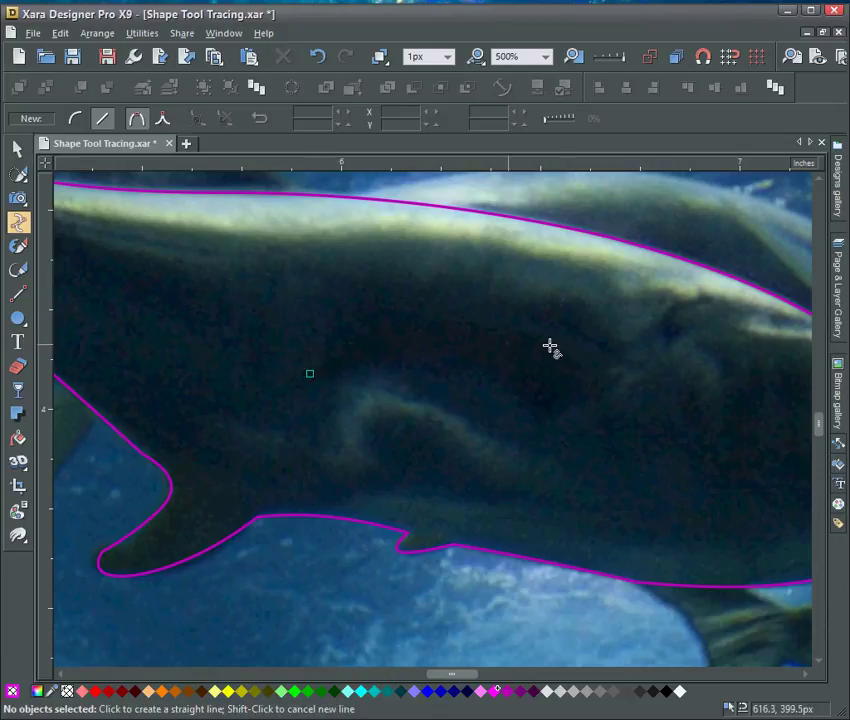
shift+click(617, 362)
click(616, 362)
click(316, 373)
drag(470, 370, 460, 322)
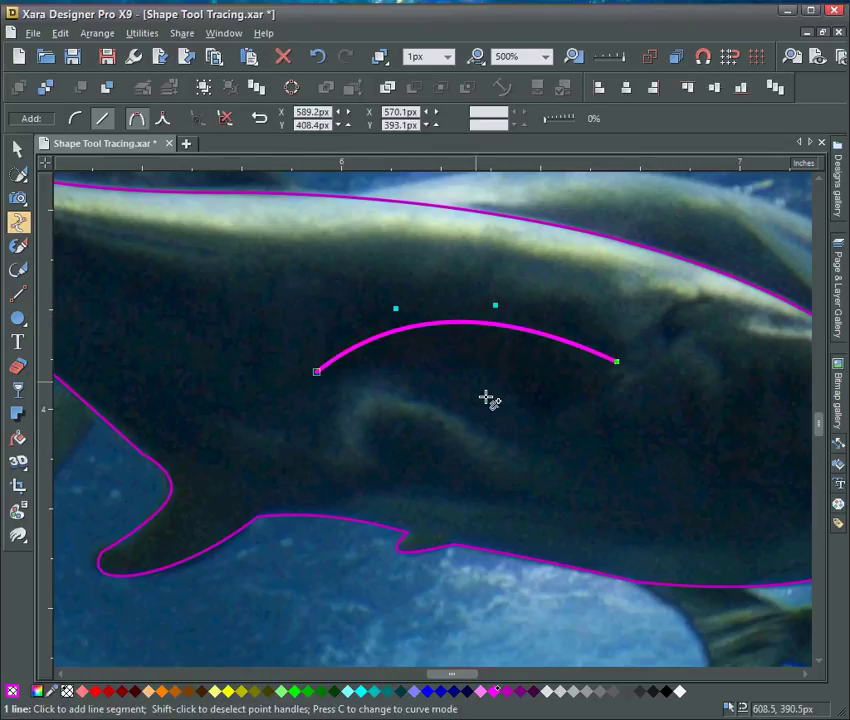
click(548, 419)
drag(442, 398, 455, 381)
scroll(581, 438, down, 2)
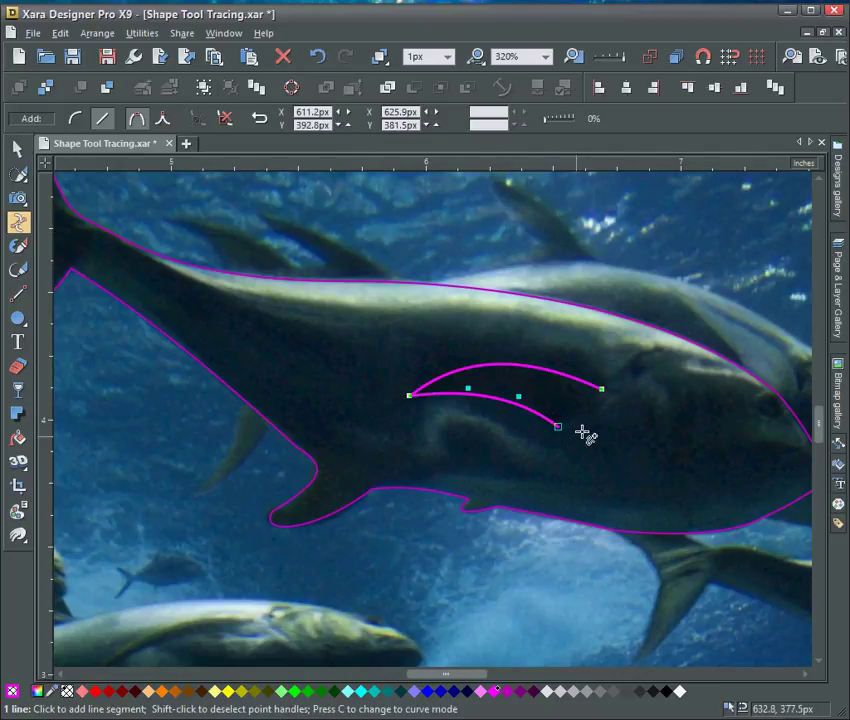
drag(637, 419, 520, 483)
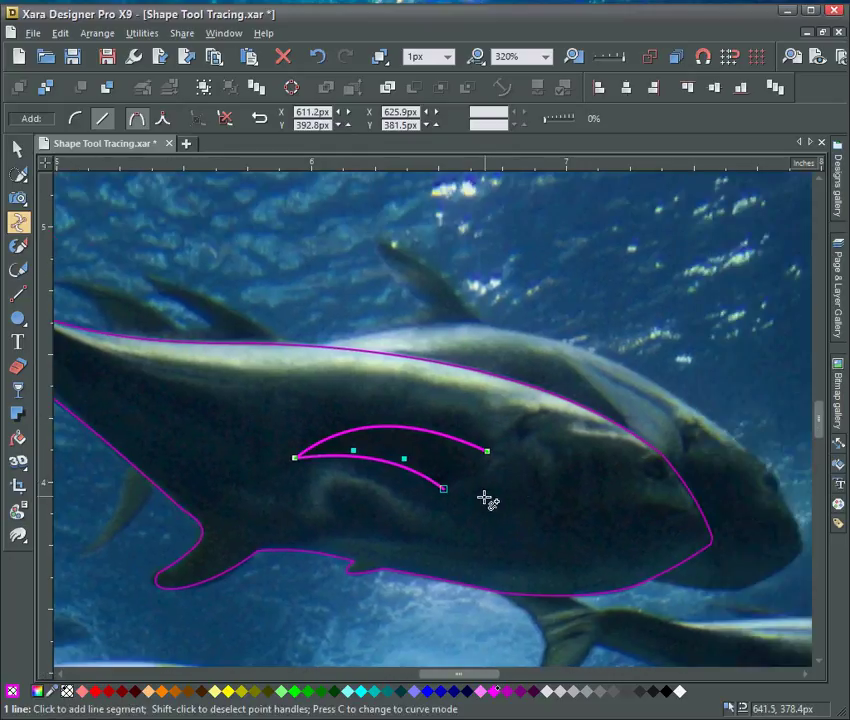
scroll(486, 497, up, 2)
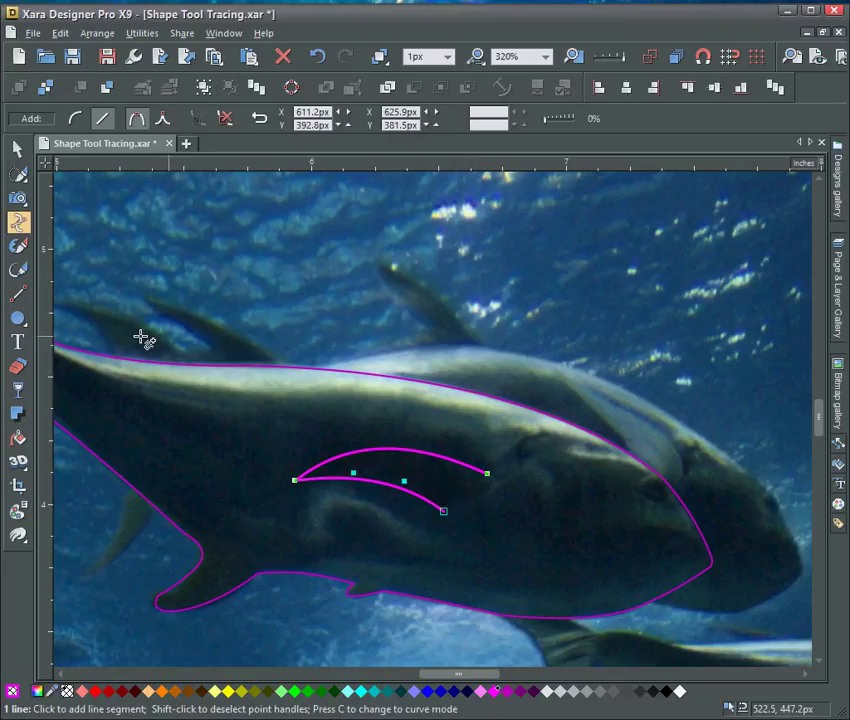
click(18, 318)
Draw a small helper ellipse filled with a dark photo colour and no outline
drag(292, 260, 352, 311)
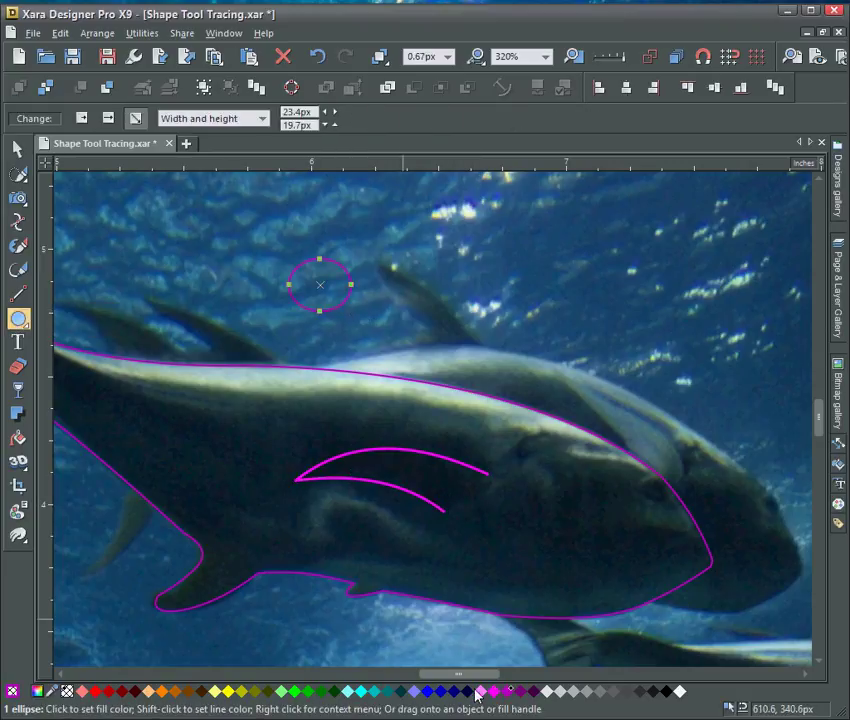
drag(36, 691, 432, 447)
shift+click(66, 691)
click(17, 148)
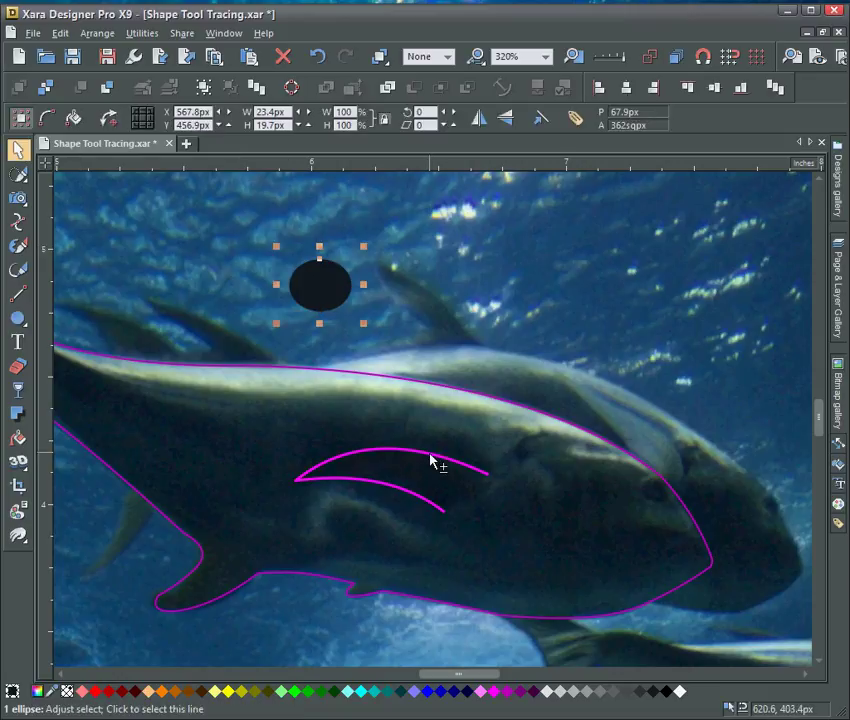
Join the gill curve with the ellipse, break them apart, and delete the ellipse
shift+click(432, 461)
click(97, 33)
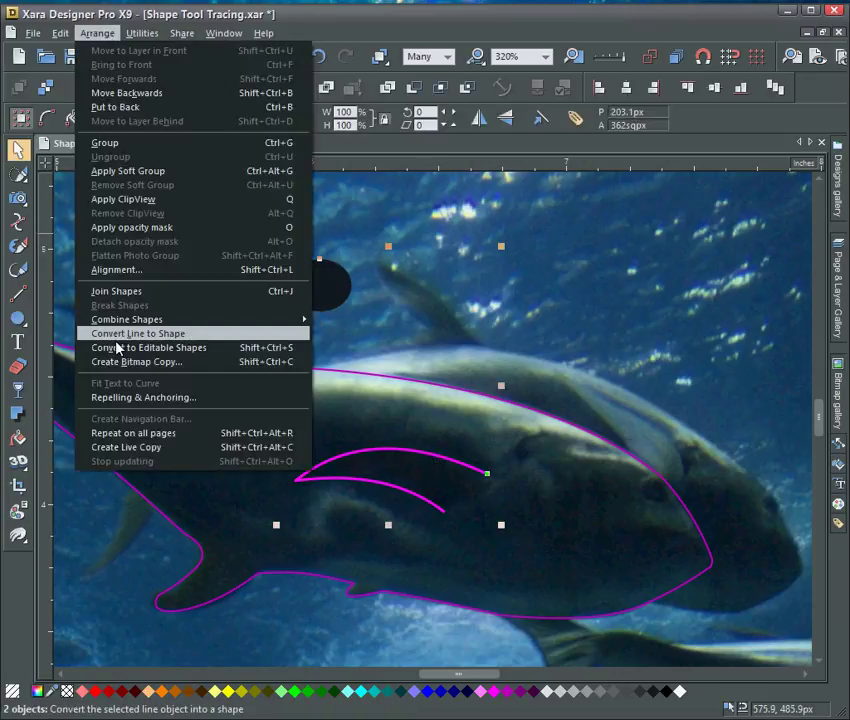
click(134, 293)
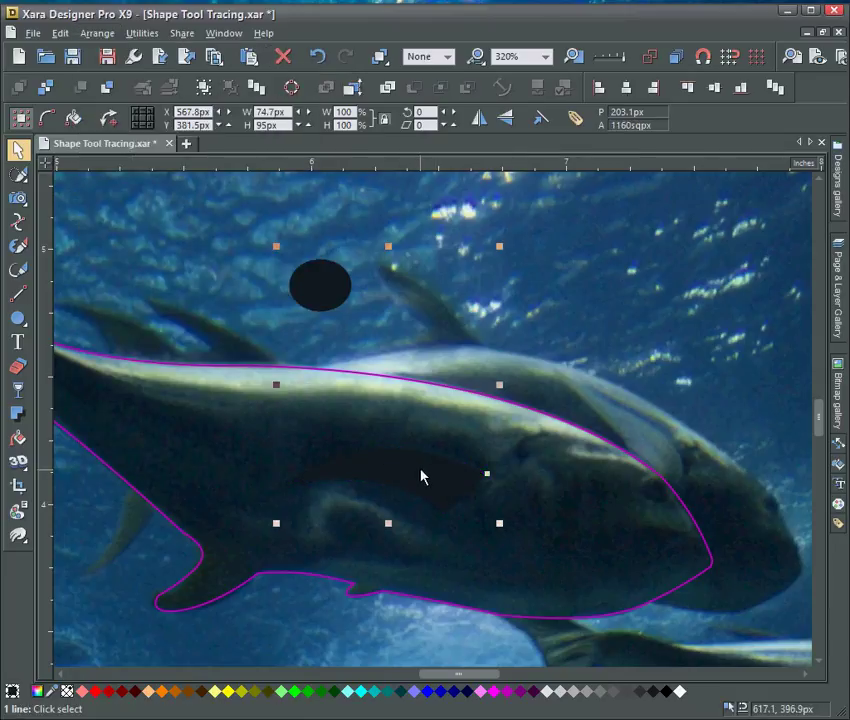
click(97, 33)
click(156, 305)
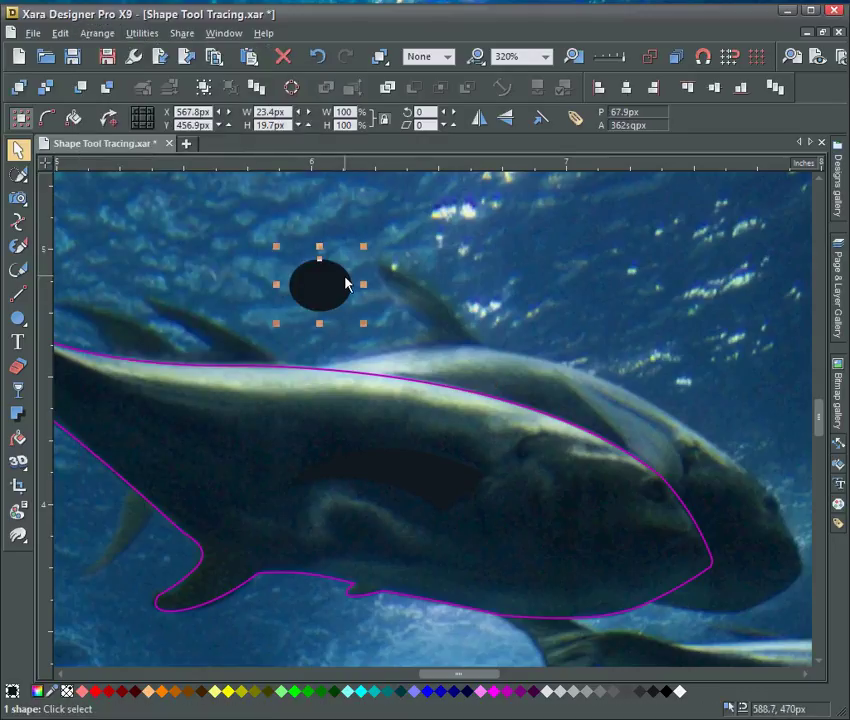
key(Delete)
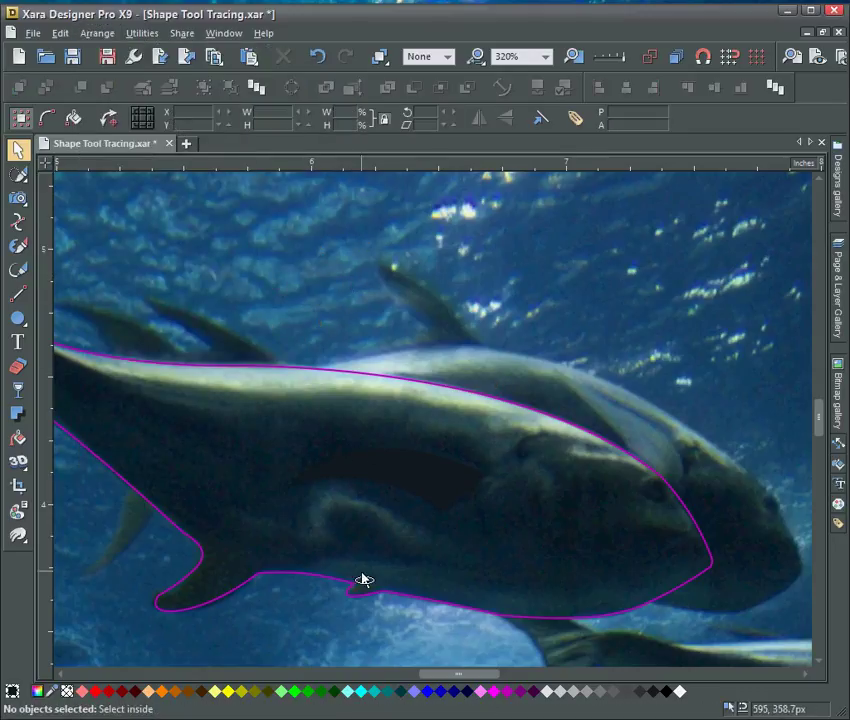
Select the fish outline shape and fill it with a dark colour sampled from the photo
scroll(362, 579, up, 1)
scroll(475, 468, down, 1)
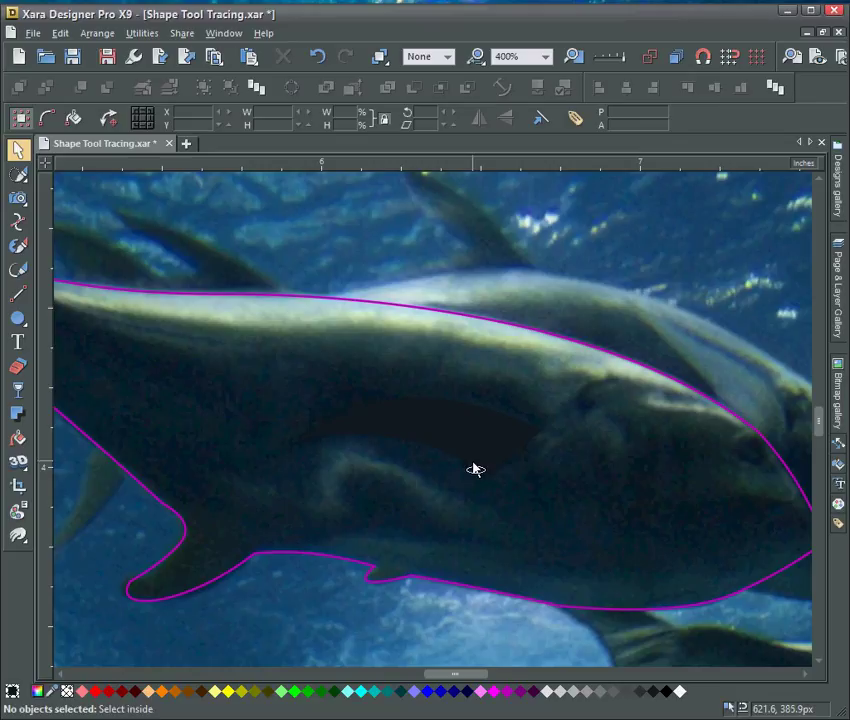
click(535, 447)
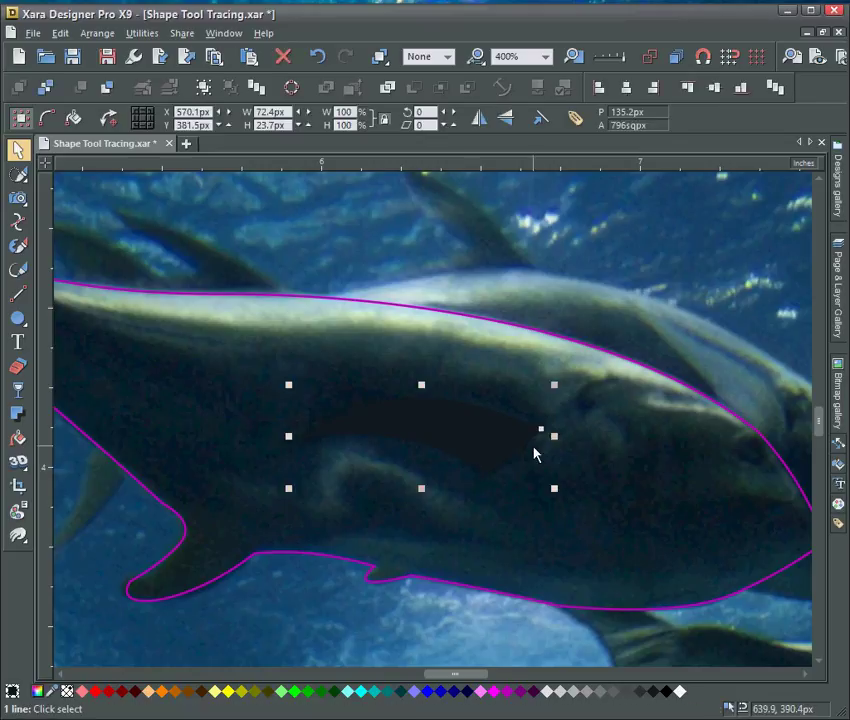
click(607, 355)
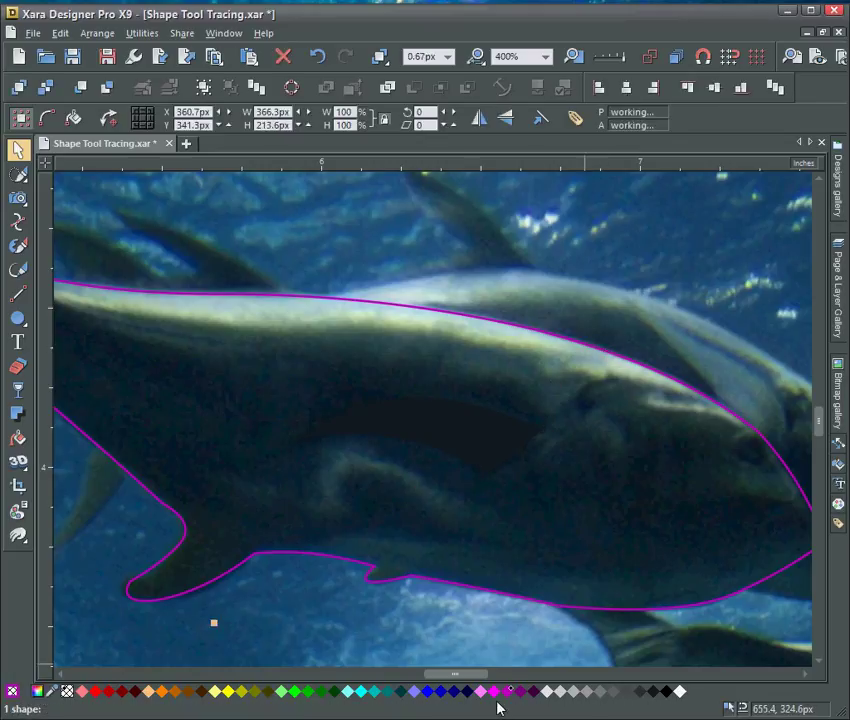
click(620, 362)
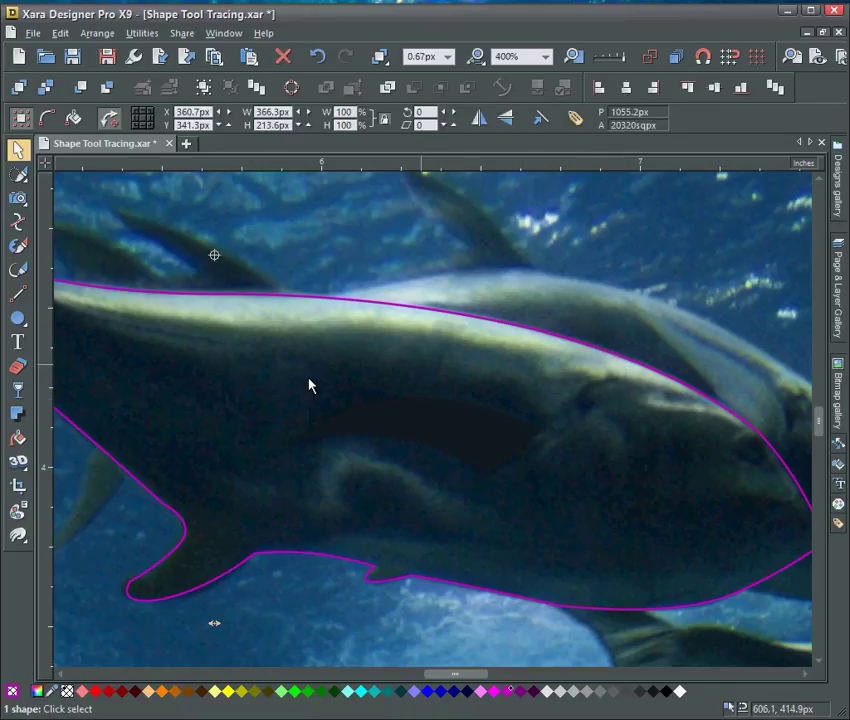
click(244, 561)
drag(46, 692, 541, 374)
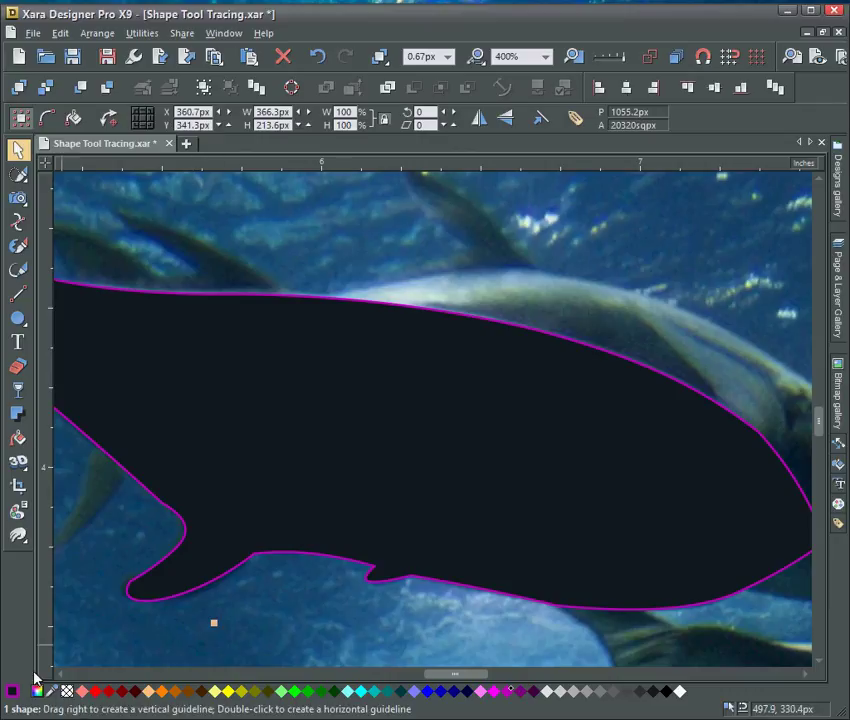
Lighten the fish fill to steel blue #4c80a4 in the Color editor
click(14, 690)
drag(243, 395, 215, 325)
click(320, 223)
Remove the fish's magenta outline so it has no line colour
scroll(433, 414, down, 3)
scroll(433, 414, up, 1)
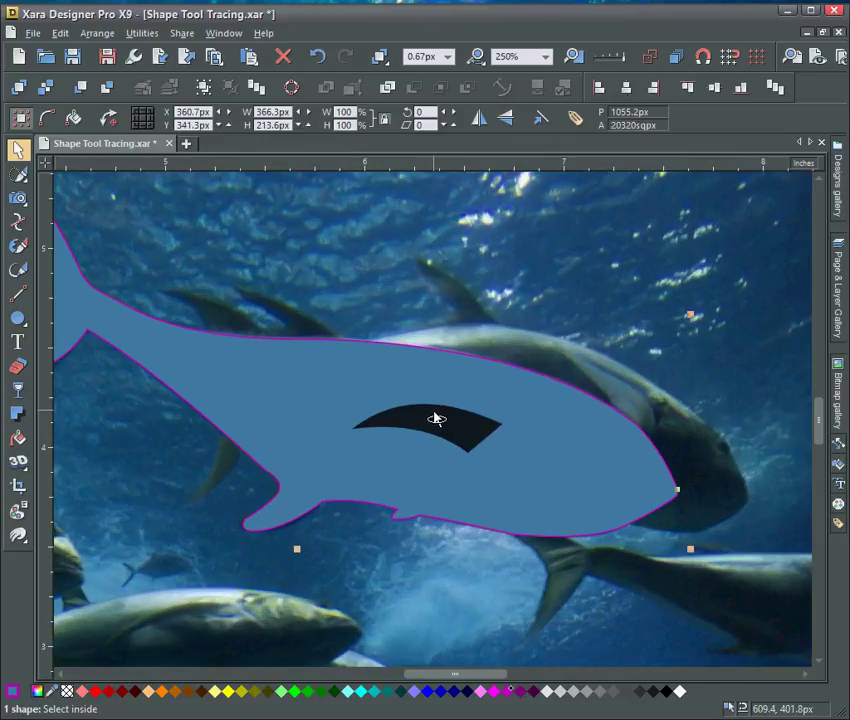
click(389, 357)
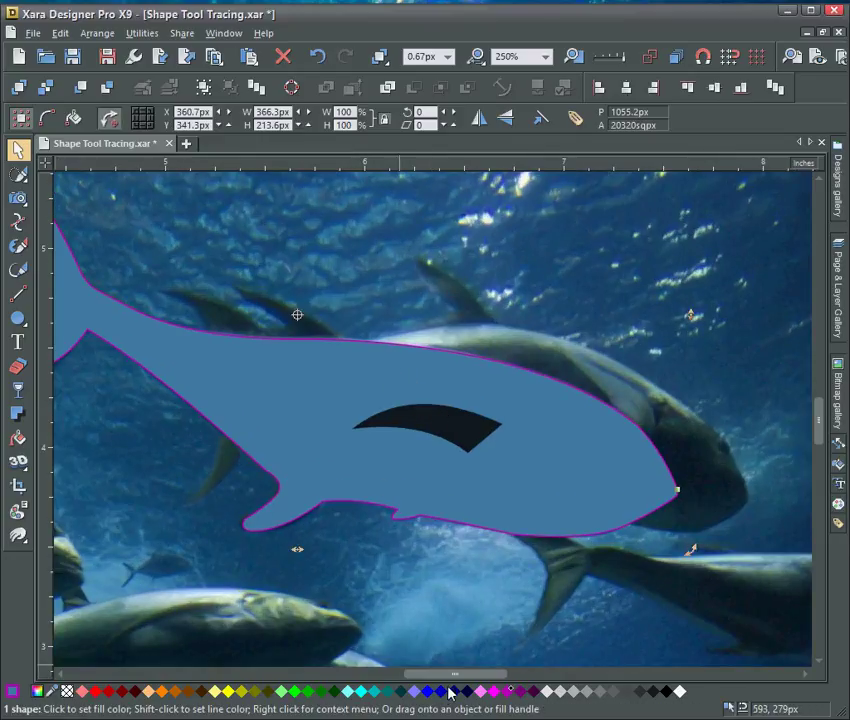
shift+click(67, 690)
scroll(347, 541, down, 2)
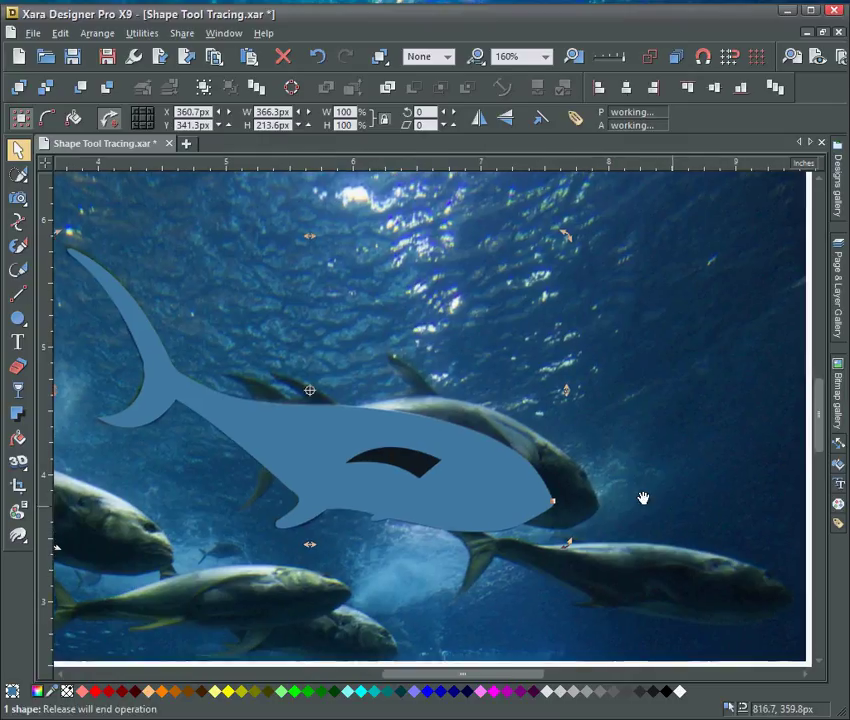
drag(643, 497, 572, 470)
Hide the underwater photo layer, deselect, and centre the blue fish on the white page
click(842, 291)
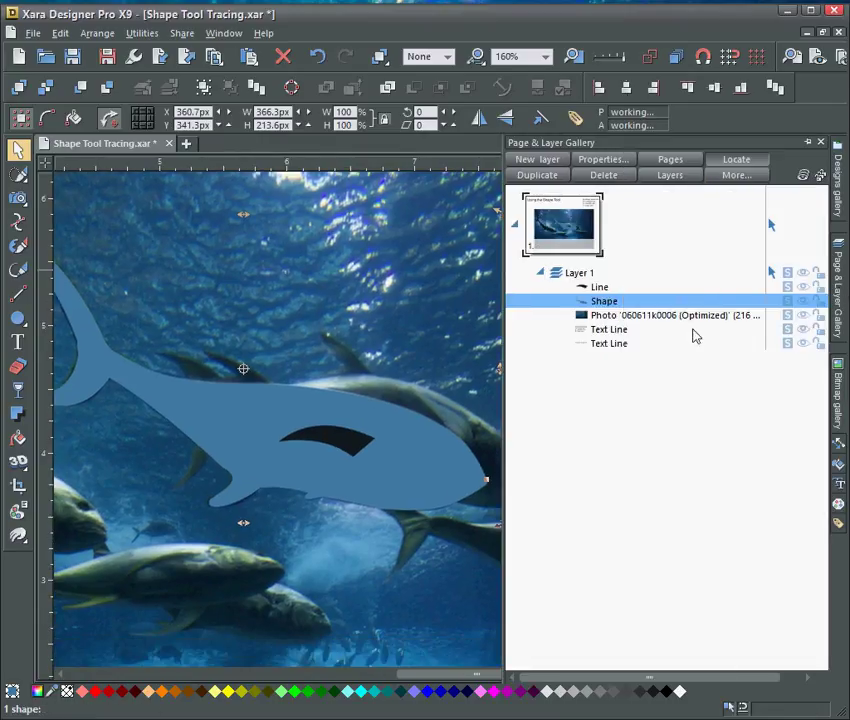
click(802, 315)
click(423, 190)
drag(456, 447, 617, 488)
scroll(570, 435, up, 1)
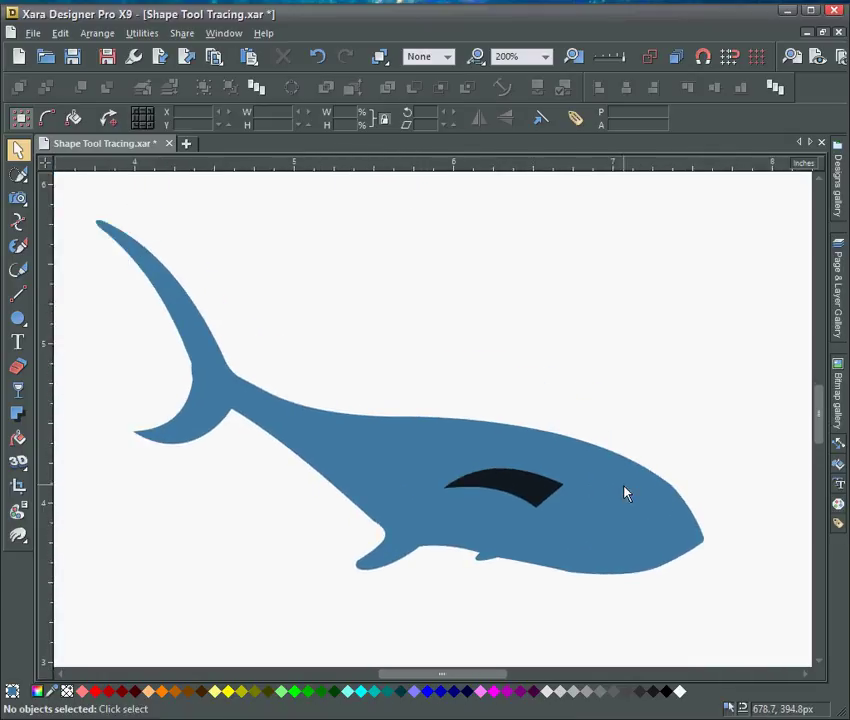